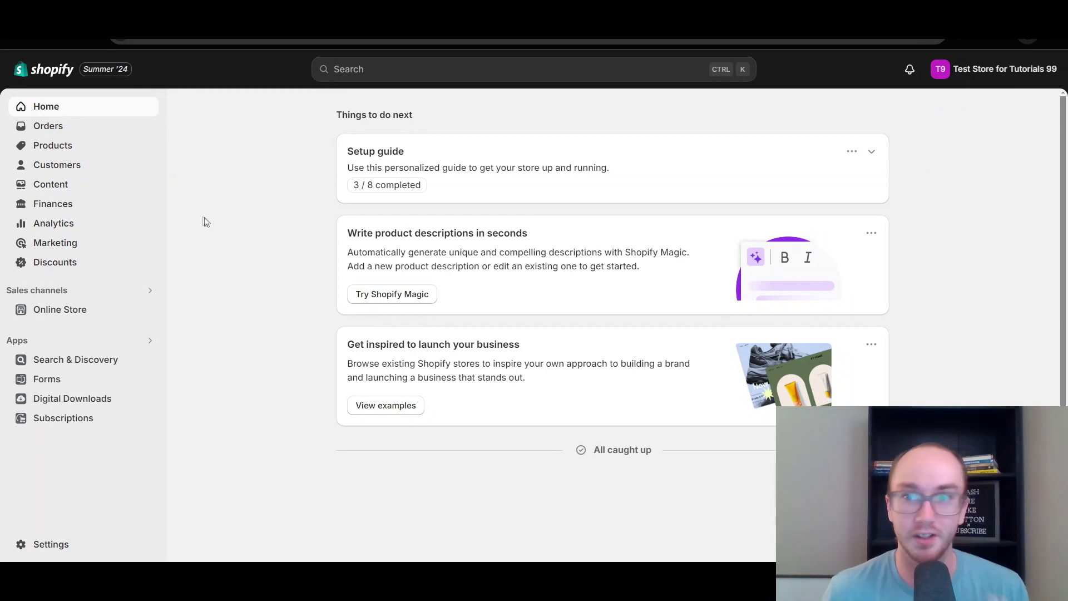
# Step: Search the admin for 'shopify b', open the Shopify Bundles app listing and start installing it
pyautogui.click(384, 69)
pyautogui.write('shopify bundles')
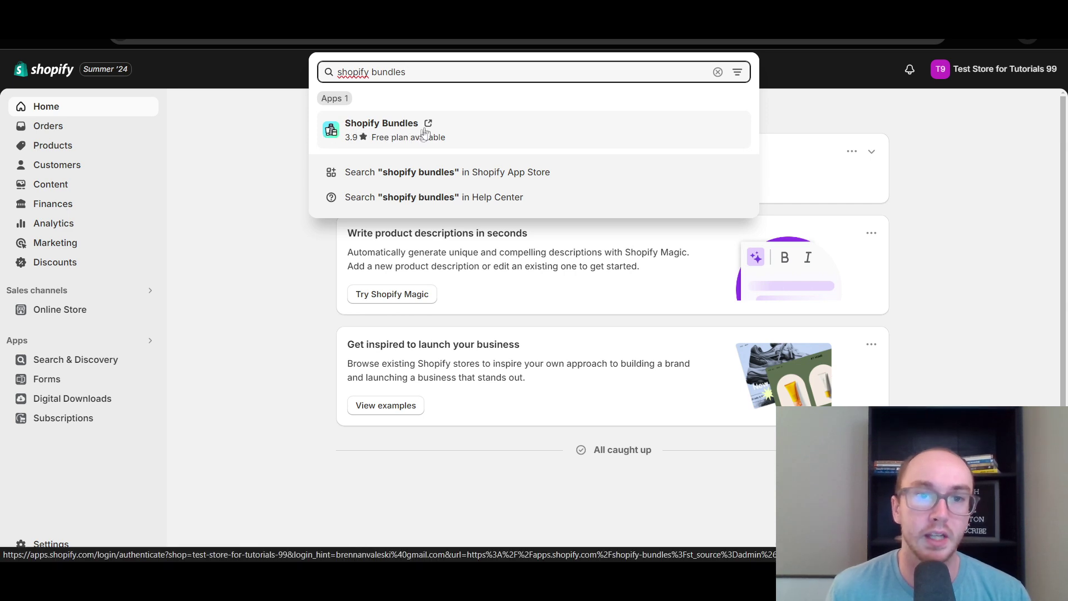
pyautogui.click(271, 148)
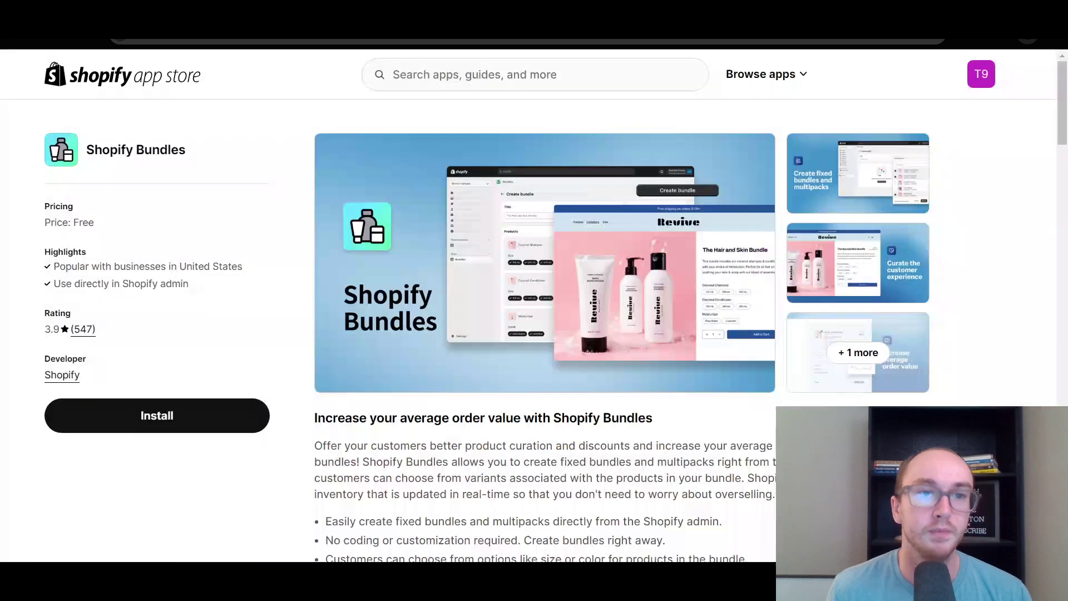
pyautogui.click(223, 421)
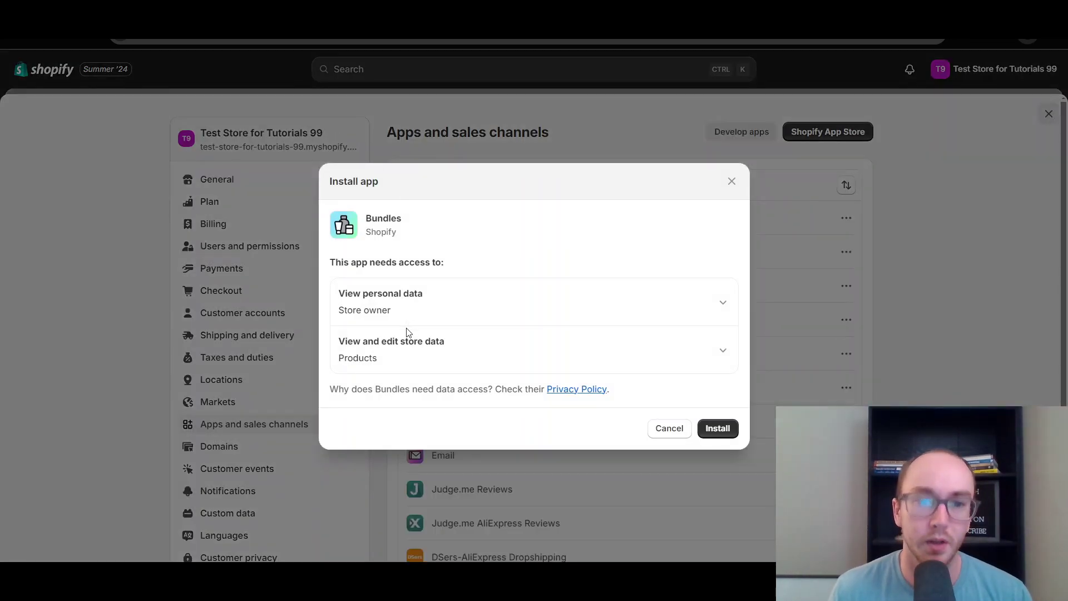
# Step: Confirm the Shopify Bundles install and pin Bundles in the admin sidebar
pyautogui.click(735, 430)
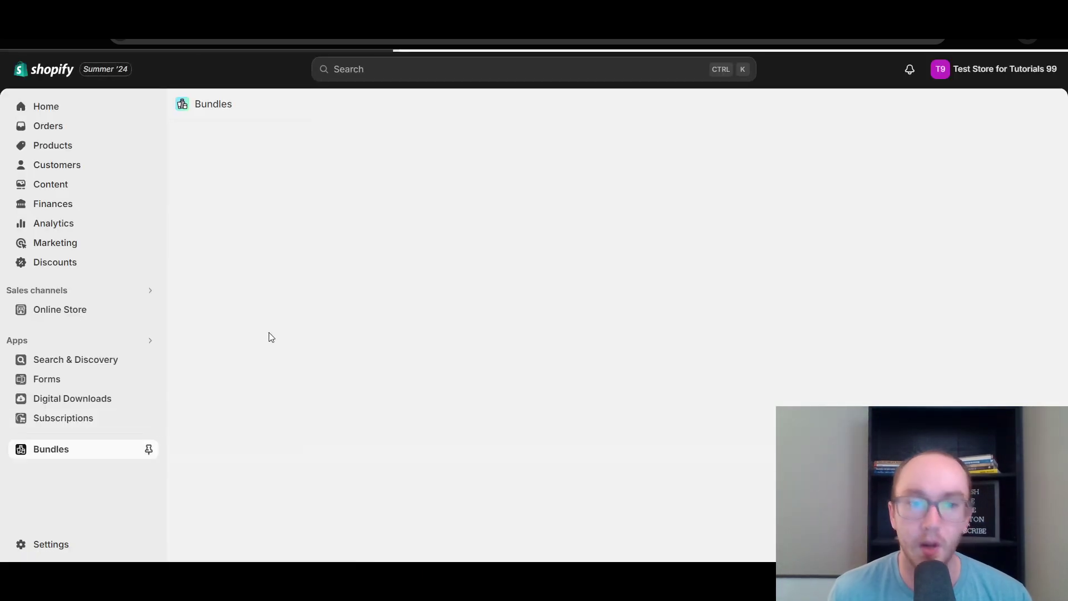
pyautogui.click(149, 450)
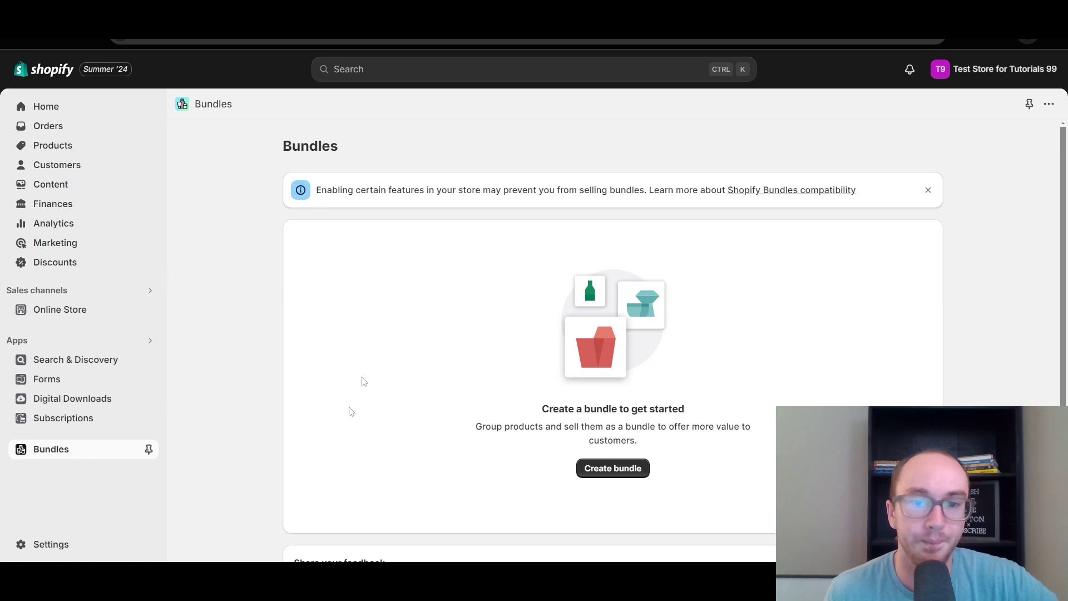
pyautogui.click(148, 450)
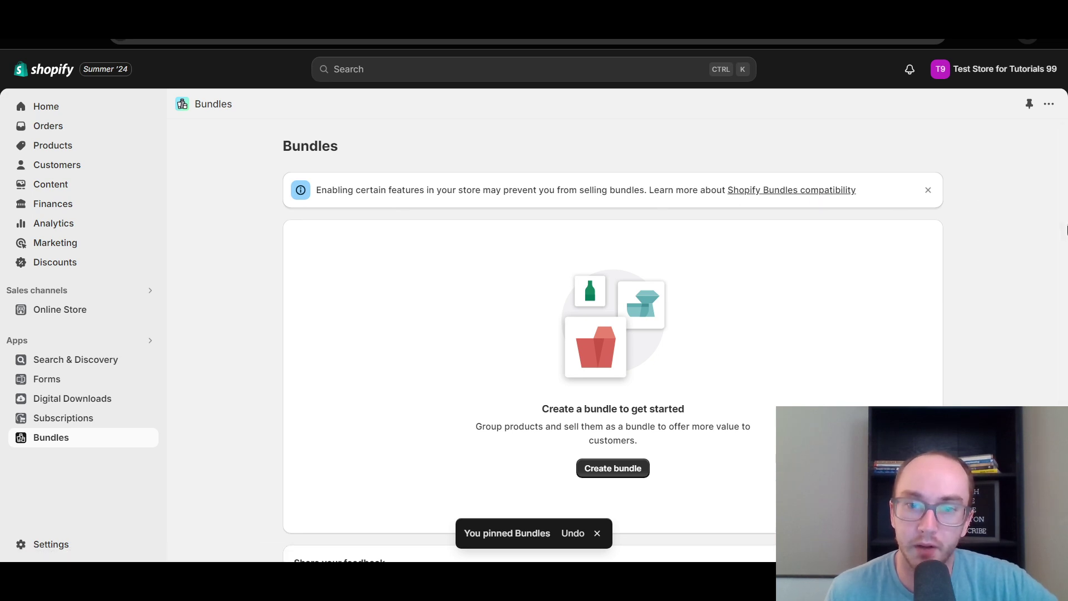
pyautogui.moveTo(1066, 257); pyautogui.dragTo(871, 204)
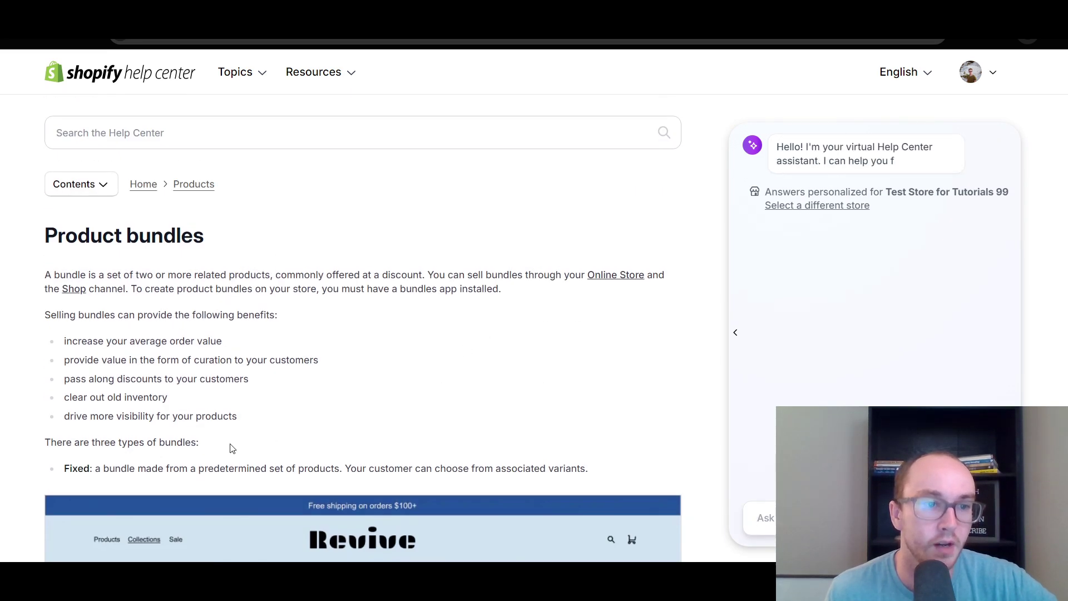
# Step: Scroll through the Product bundles Help Center article and back to the top
pyautogui.scroll(-5, 281, 374)
pyautogui.scroll(-13, 281, 372)
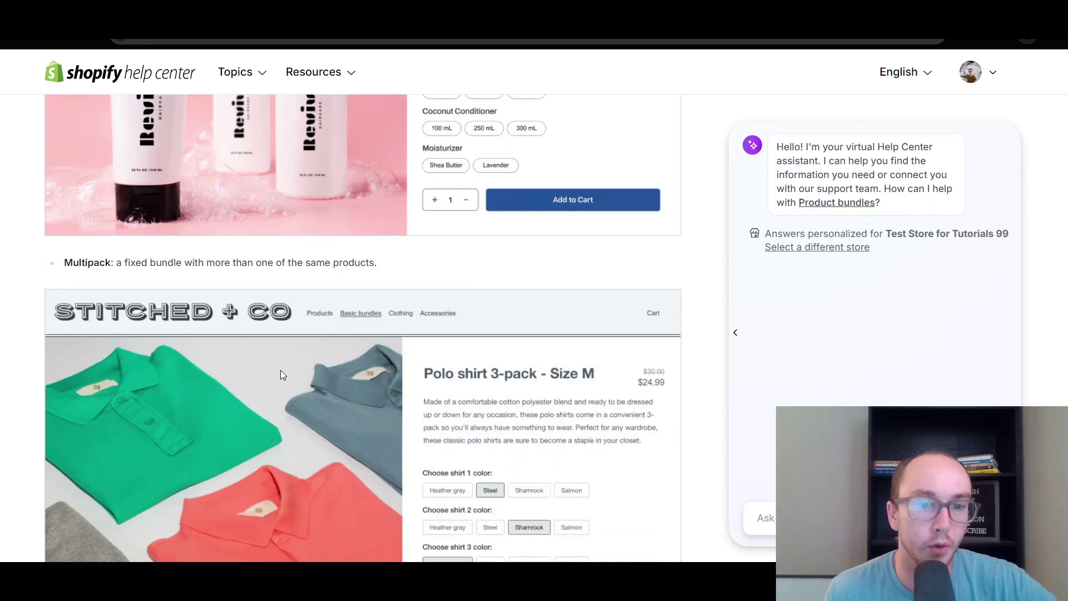
pyautogui.scroll(-5, 281, 375)
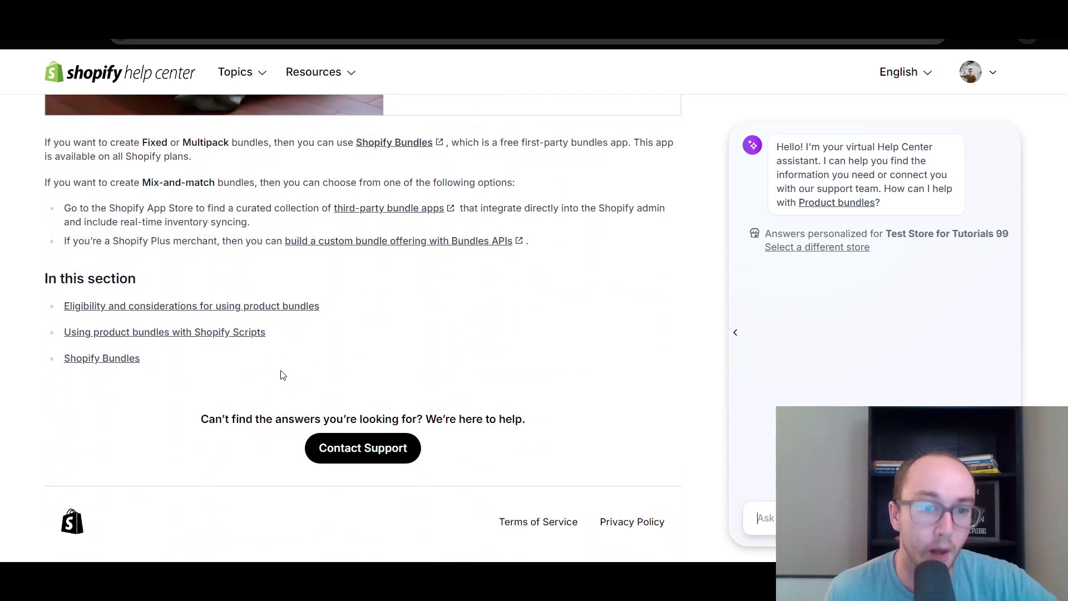
pyautogui.scroll(3, 282, 375)
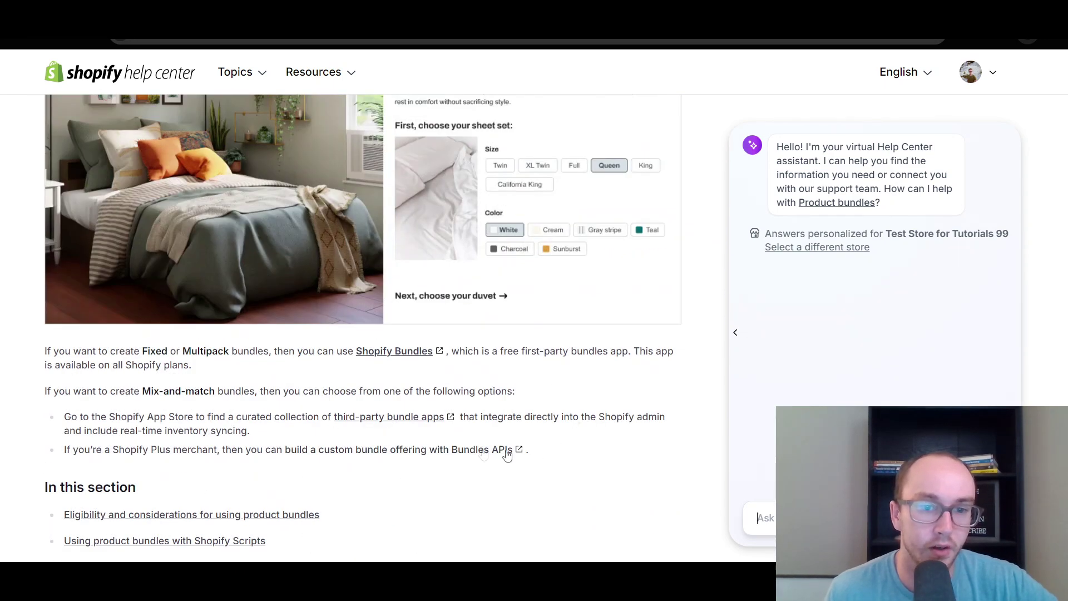
pyautogui.scroll(3, 503, 450)
pyautogui.scroll(3, 499, 451)
pyautogui.scroll(8, 499, 452)
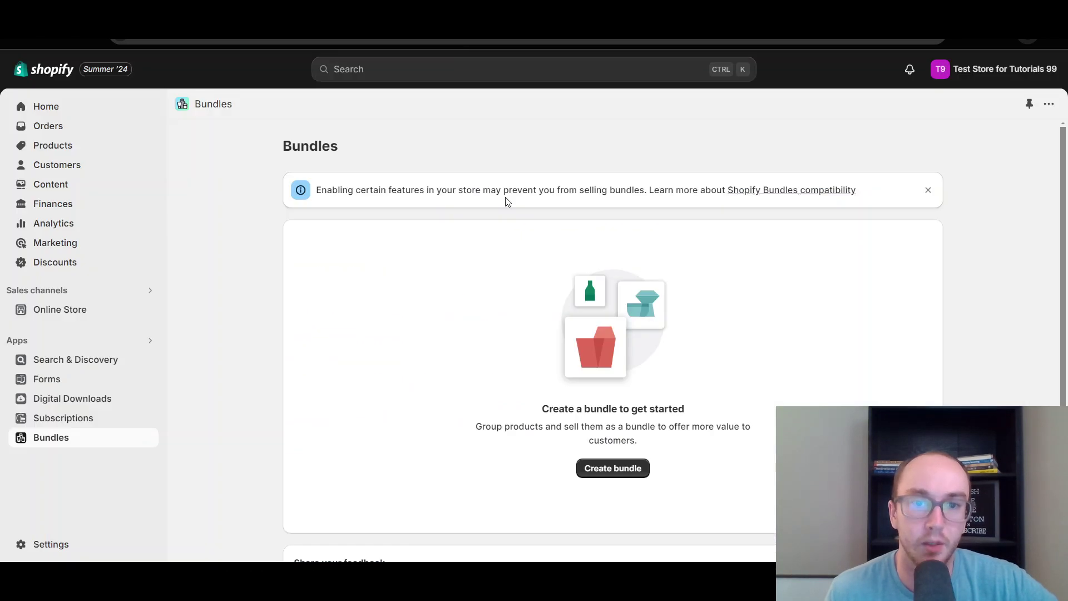
# Step: Create a new bundle titled 'Clothes bundle' and bring up the Select products picker
pyautogui.scroll(-2, 640, 484)
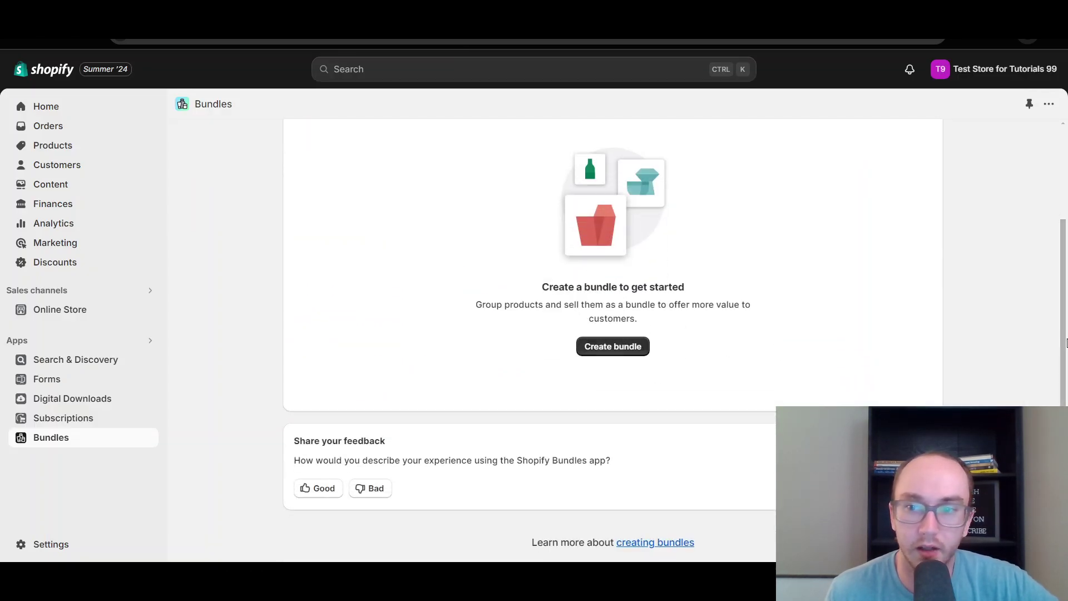
pyautogui.moveTo(1057, 345); pyautogui.dragTo(1057, 310)
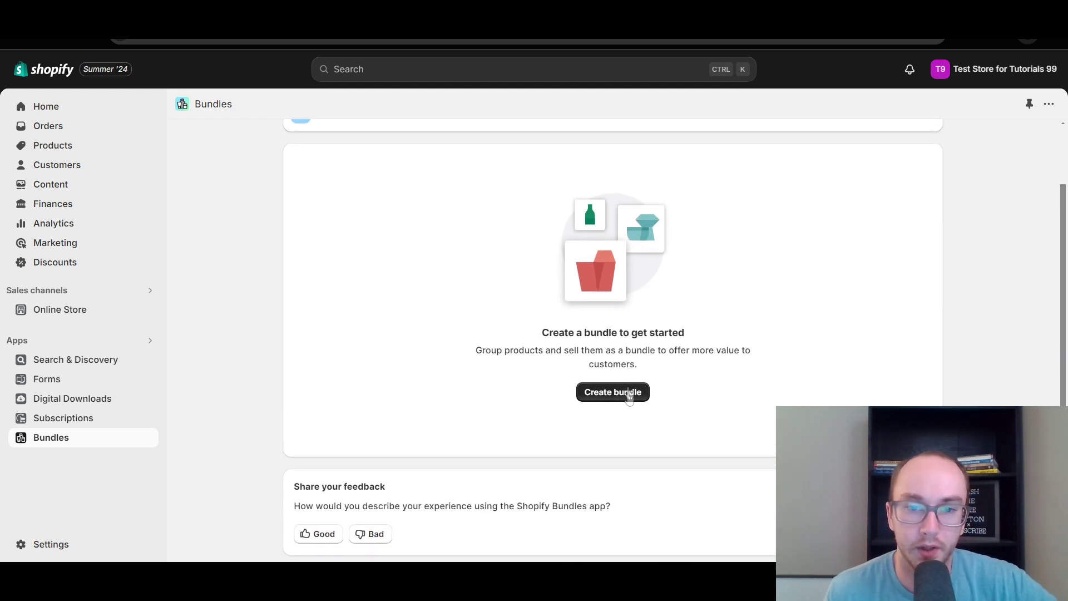
pyautogui.moveTo(475, 351); pyautogui.dragTo(662, 370)
pyautogui.click(662, 372)
pyautogui.click(624, 398)
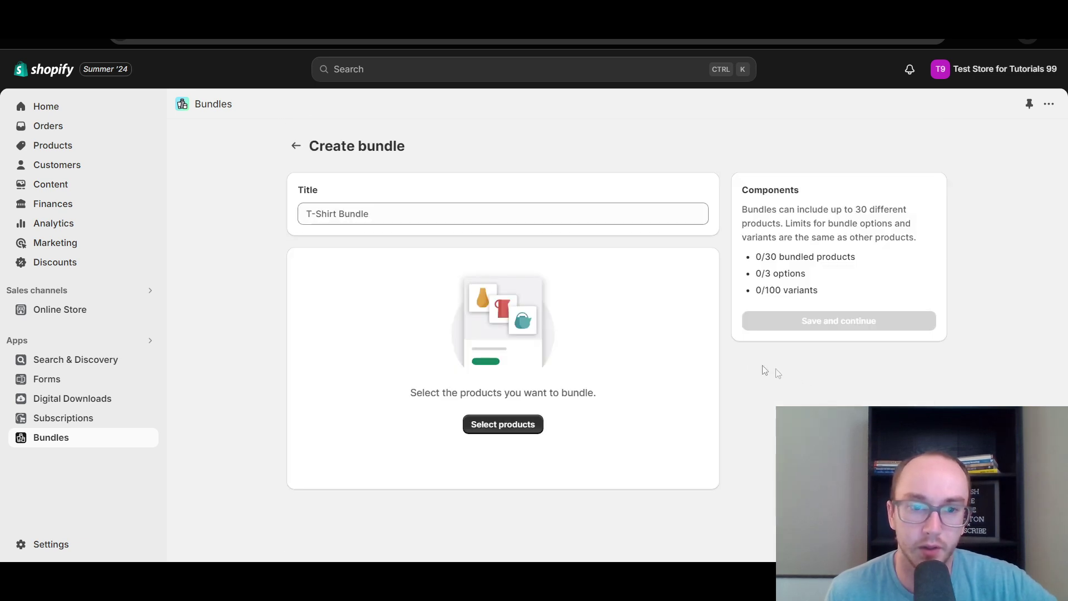
pyautogui.click(453, 208)
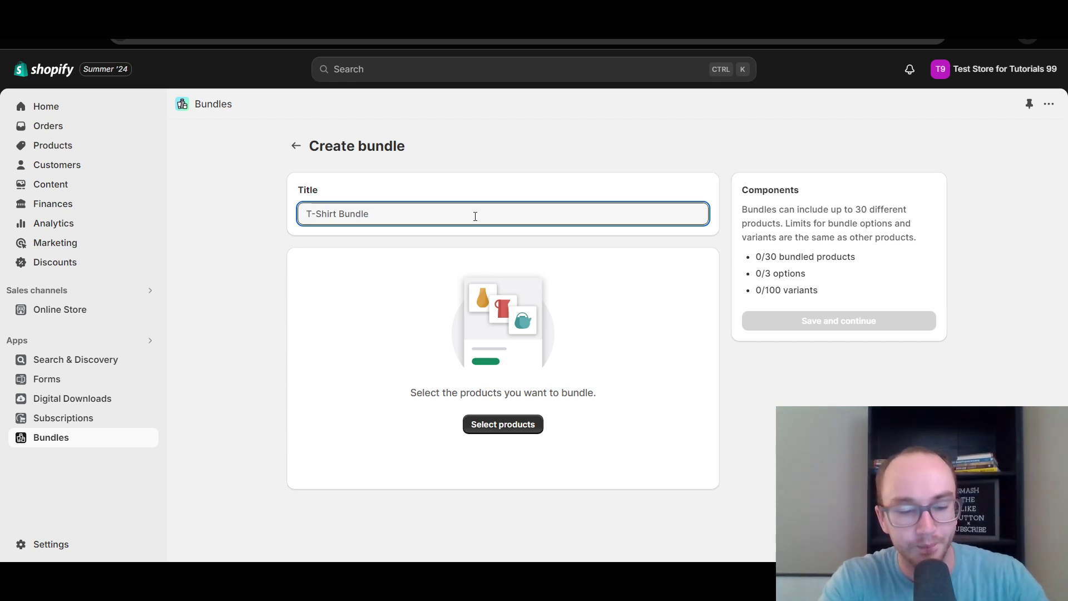
pyautogui.write('Clothes')
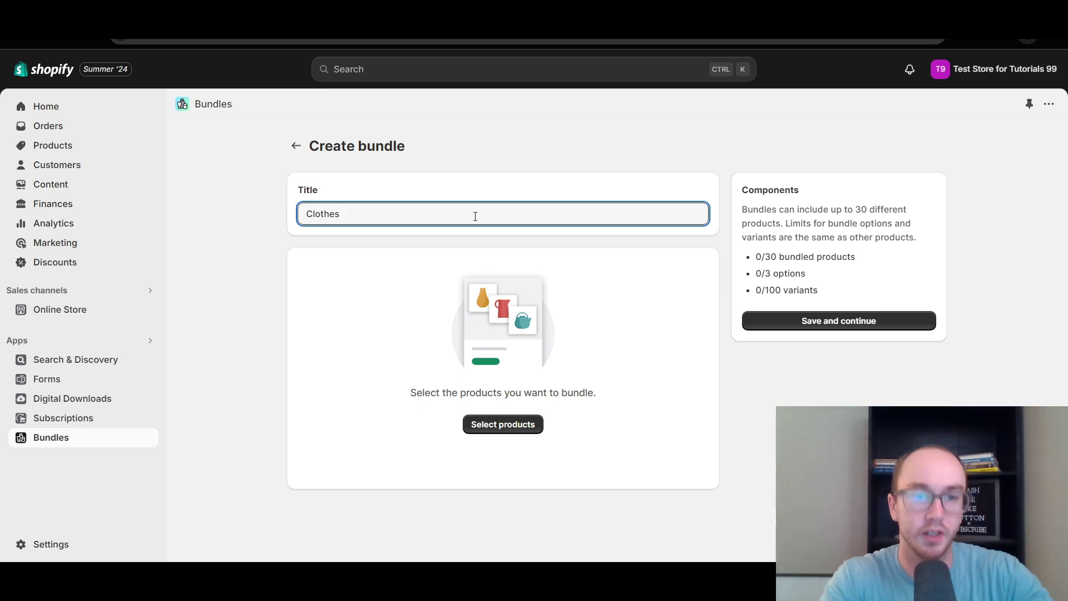
pyautogui.write(' bundle')
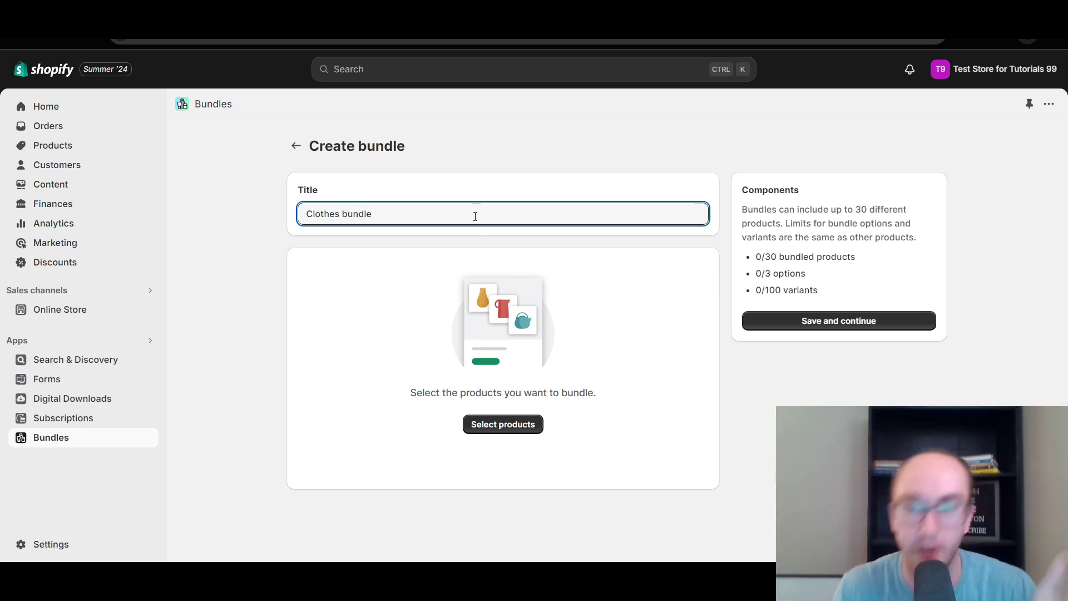
pyautogui.click(477, 257)
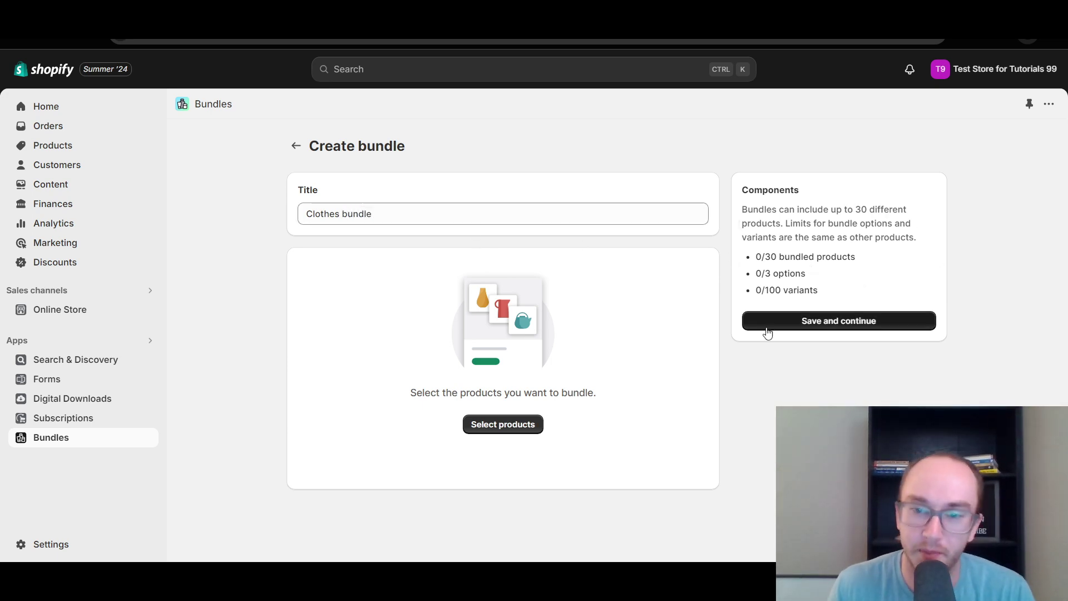
pyautogui.click(504, 436)
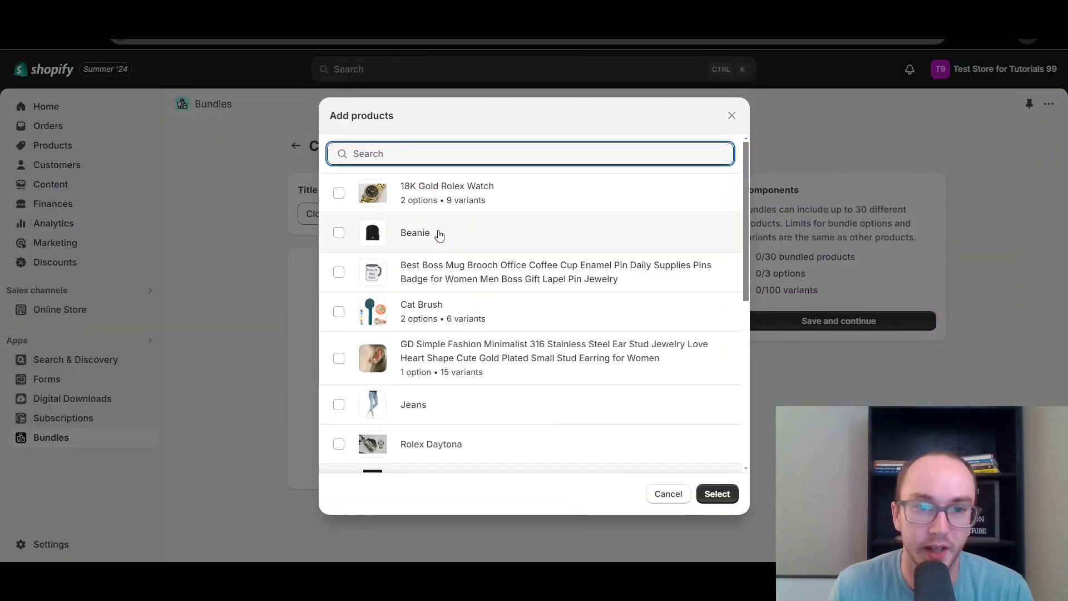
# Step: Tick Beanie, Jeans, Shirt and Women's Pink Pants in the product picker
pyautogui.click(339, 234)
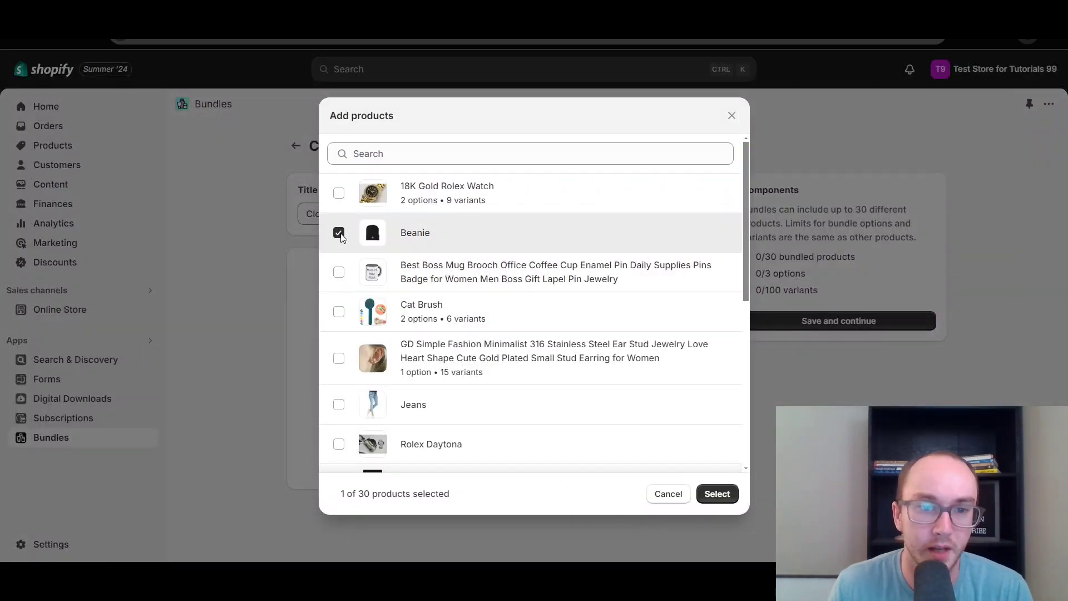
pyautogui.click(339, 406)
pyautogui.scroll(-4, 427, 369)
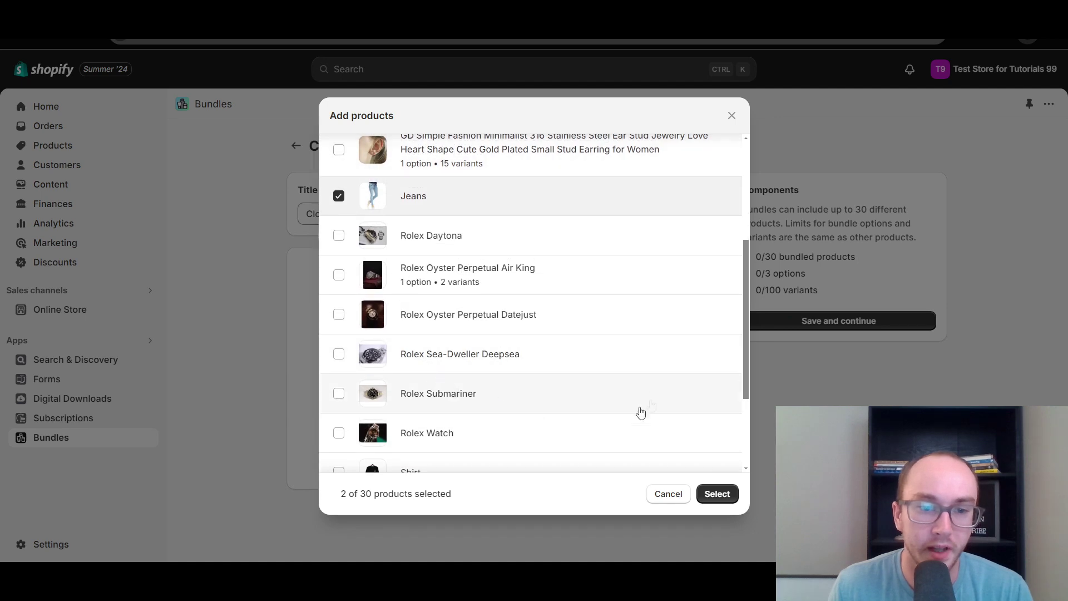
pyautogui.scroll(-2, 640, 368)
pyautogui.click(339, 335)
pyautogui.click(339, 414)
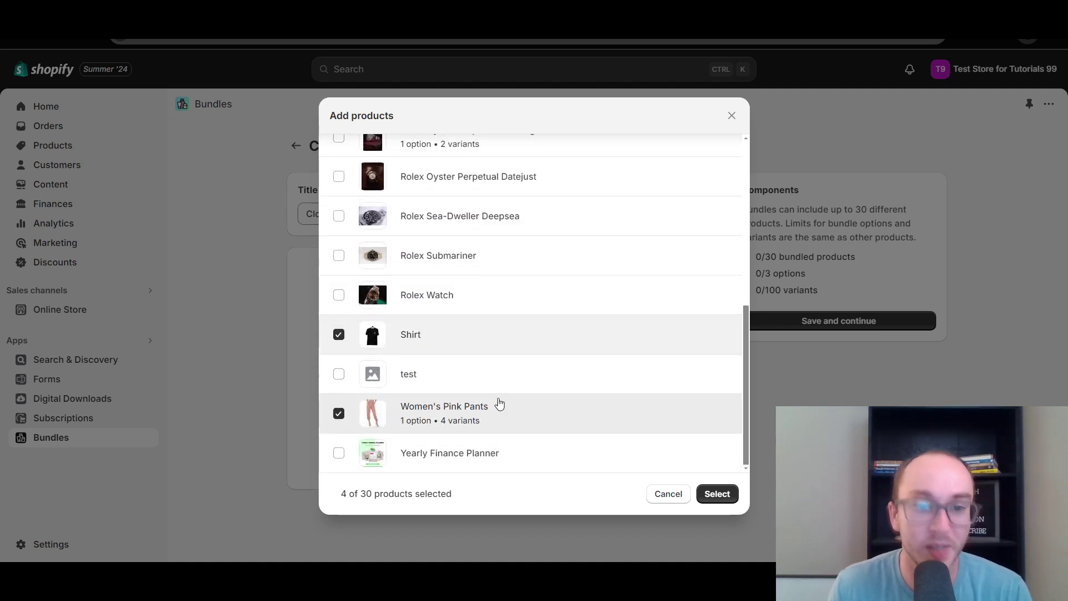
# Step: Untick Women's Pink Pants and add the three remaining products to the bundle
pyautogui.scroll(5, 499, 402)
pyautogui.scroll(2, 498, 402)
pyautogui.scroll(-8, 499, 400)
pyautogui.click(445, 405)
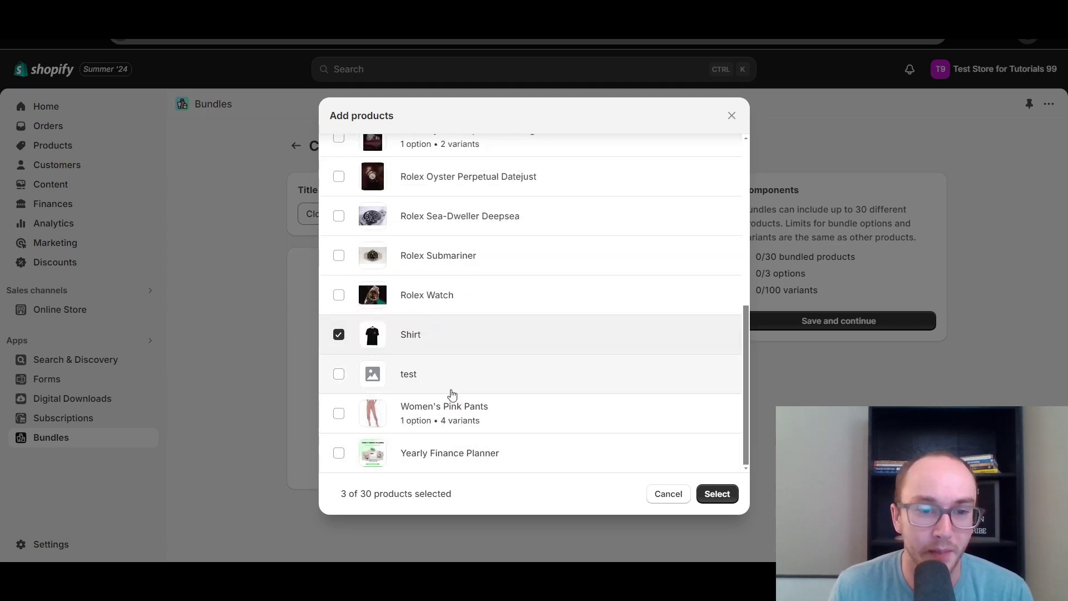
pyautogui.scroll(8, 451, 390)
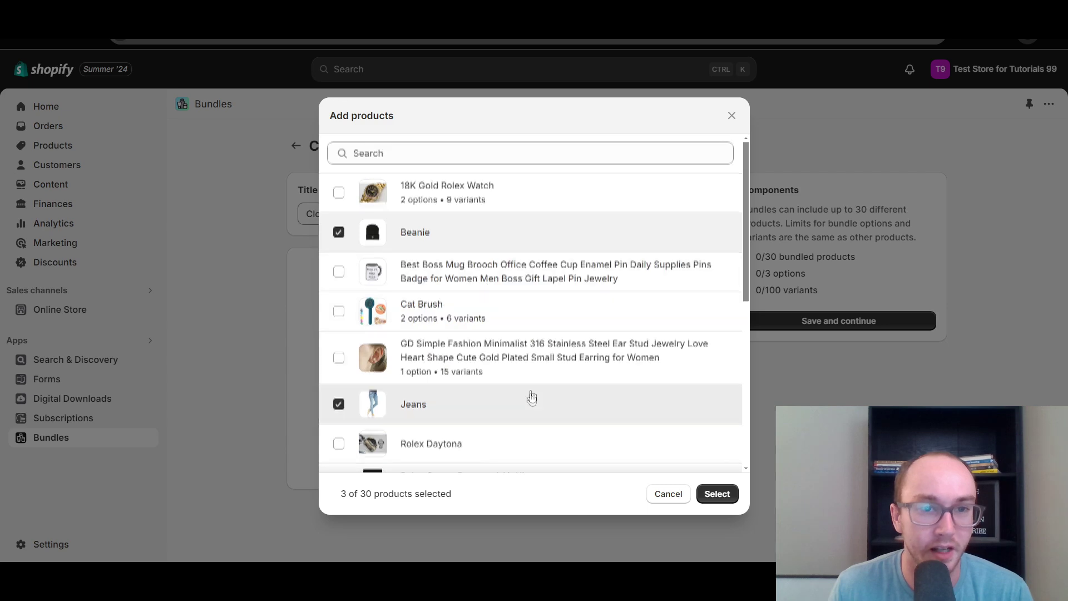
pyautogui.scroll(-6, 529, 393)
pyautogui.scroll(4, 529, 394)
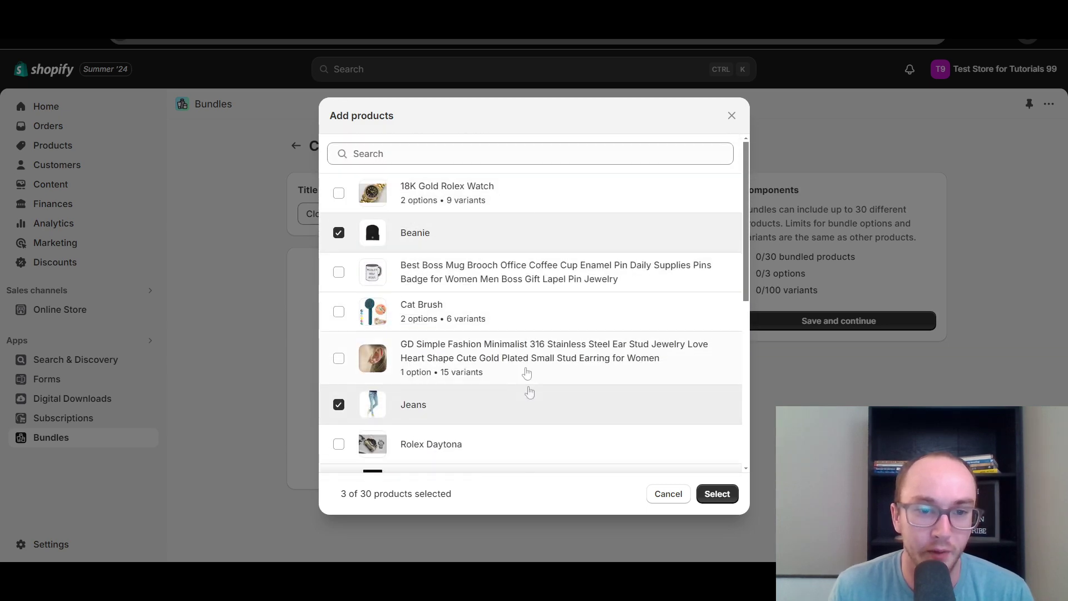
pyautogui.click(716, 493)
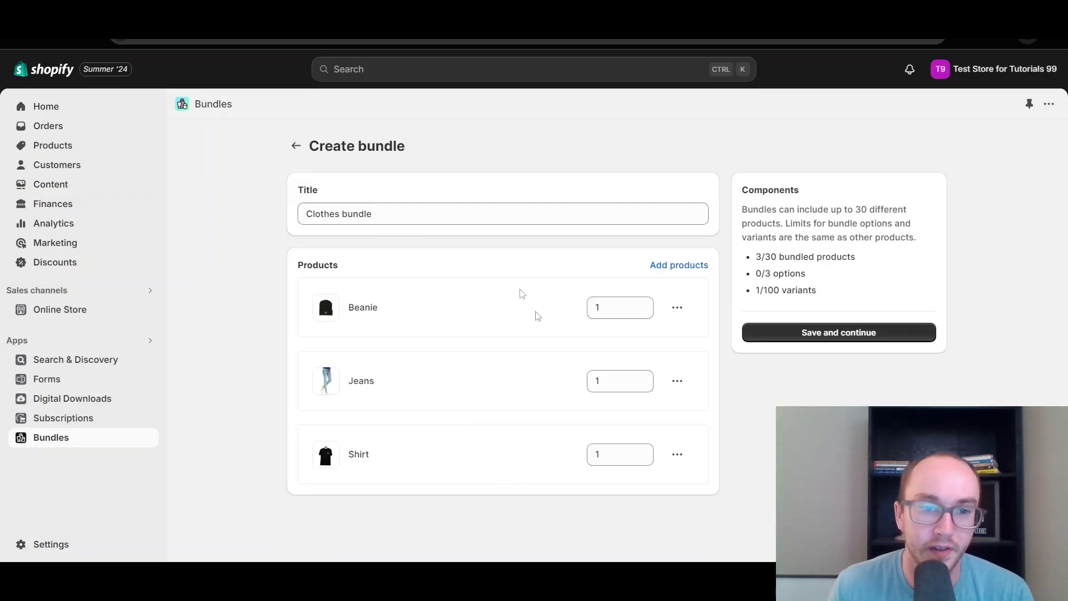
# Step: Set up a buyer-selectable quantity option for the Shirt component
pyautogui.click(678, 459)
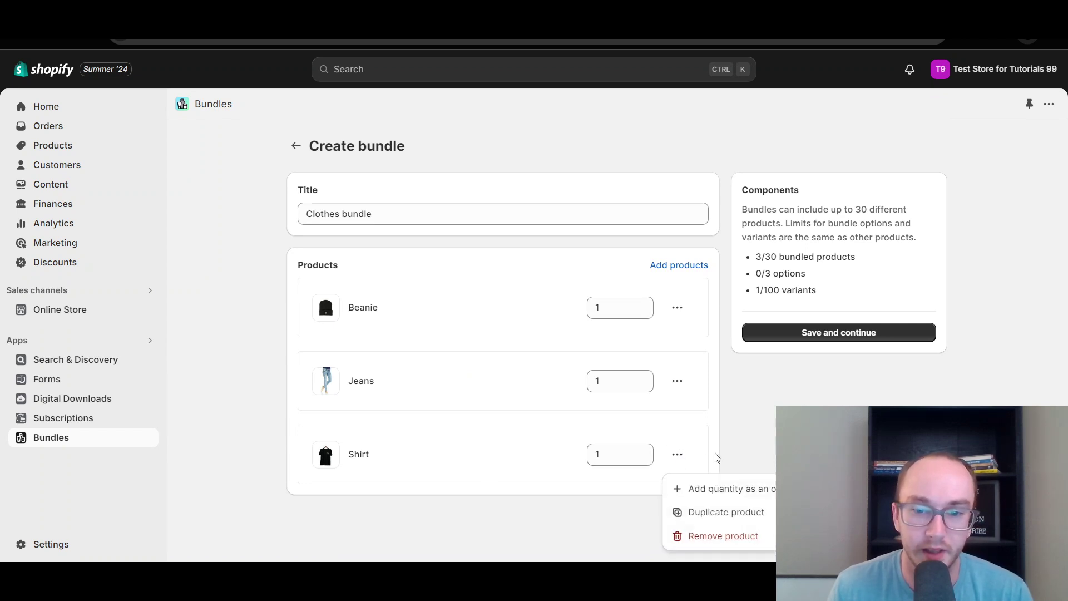
pyautogui.click(747, 454)
pyautogui.click(678, 456)
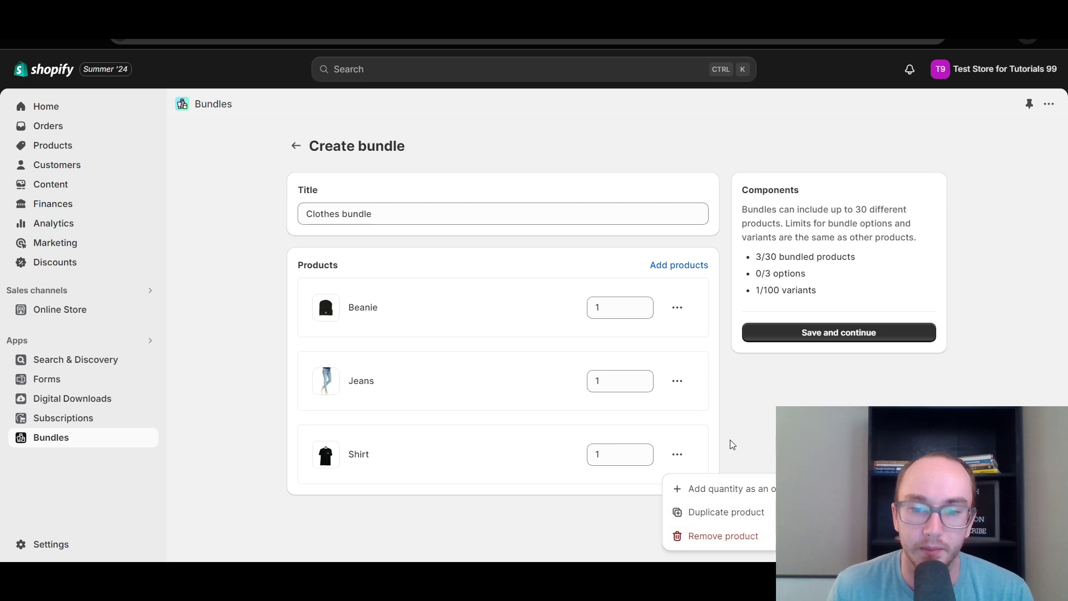
pyautogui.click(732, 486)
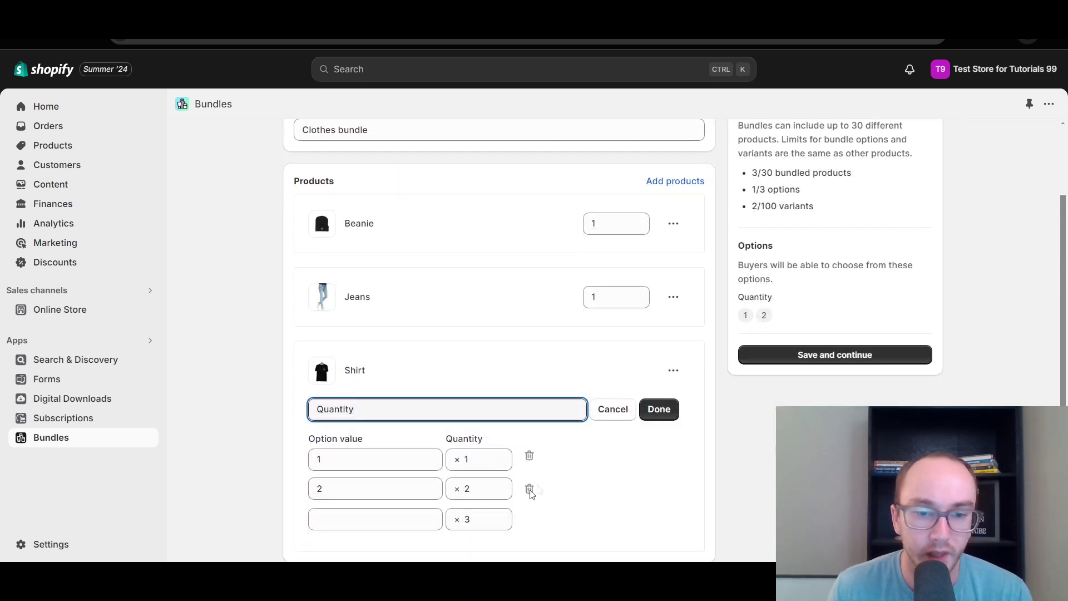
pyautogui.click(613, 411)
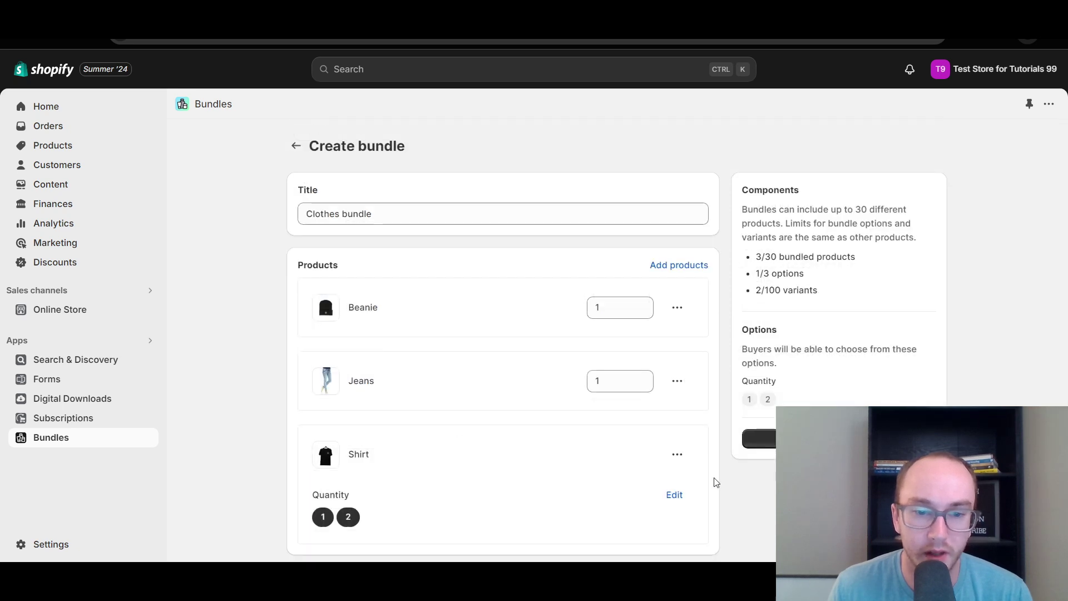
# Step: Bring up the Shirt's quantity actions to edit its option values
pyautogui.click(679, 456)
pyautogui.click(678, 456)
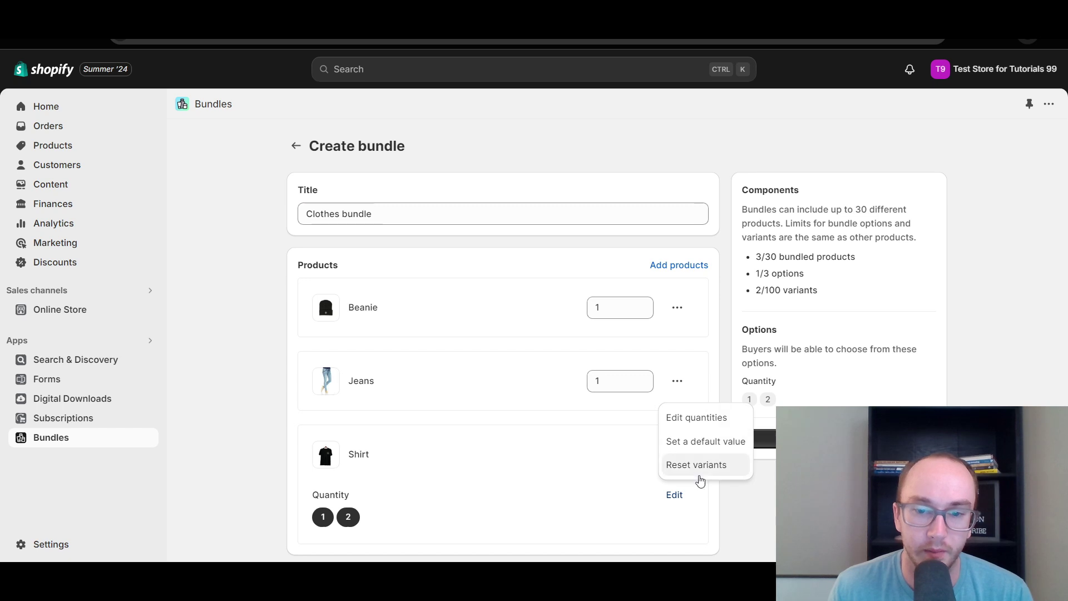
pyautogui.click(698, 466)
pyautogui.click(672, 498)
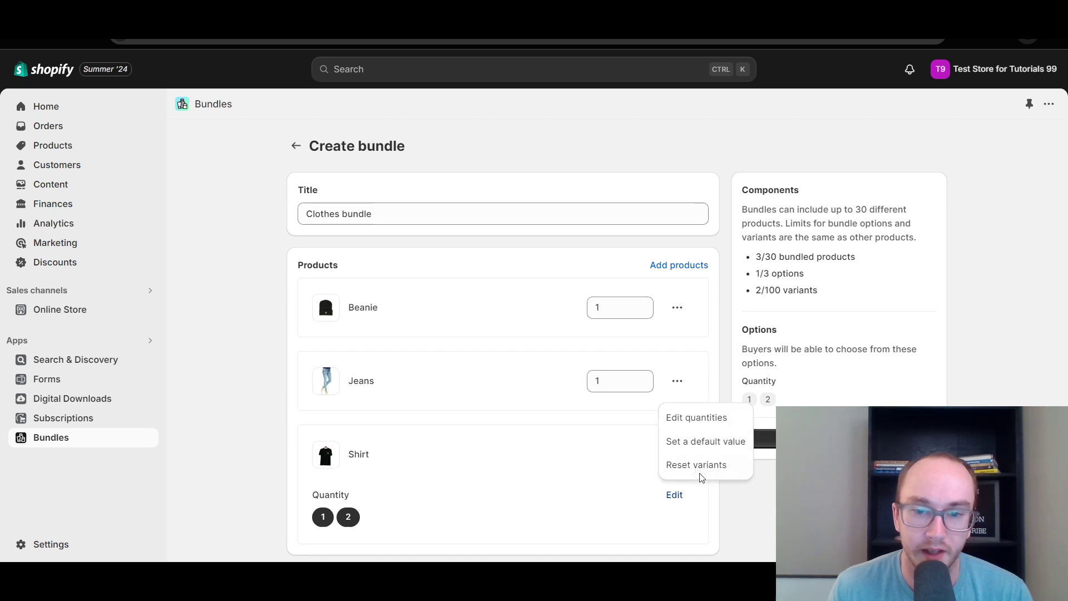
pyautogui.click(690, 420)
# Step: Select the quantity value 2 in the editor, then close it without changes
pyautogui.scroll(-1, 537, 520)
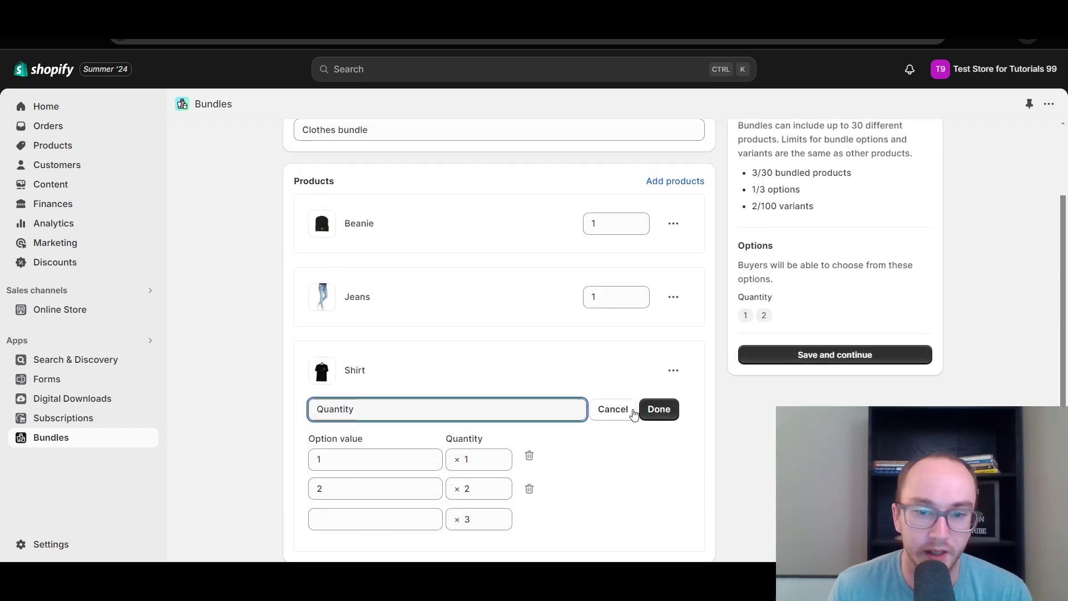
pyautogui.click(529, 496)
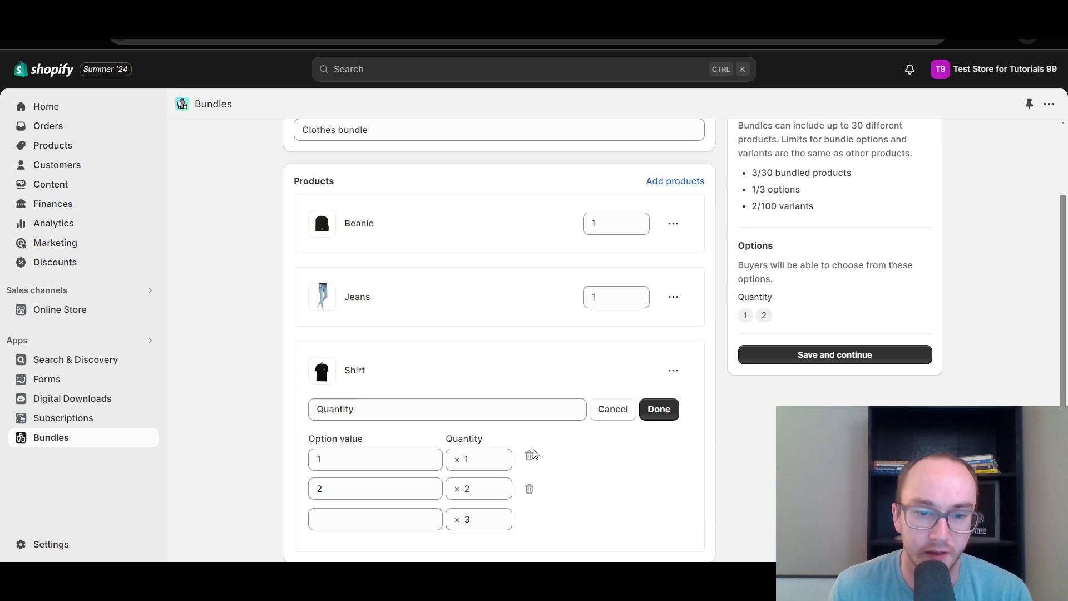
pyautogui.click(508, 417)
pyautogui.click(528, 472)
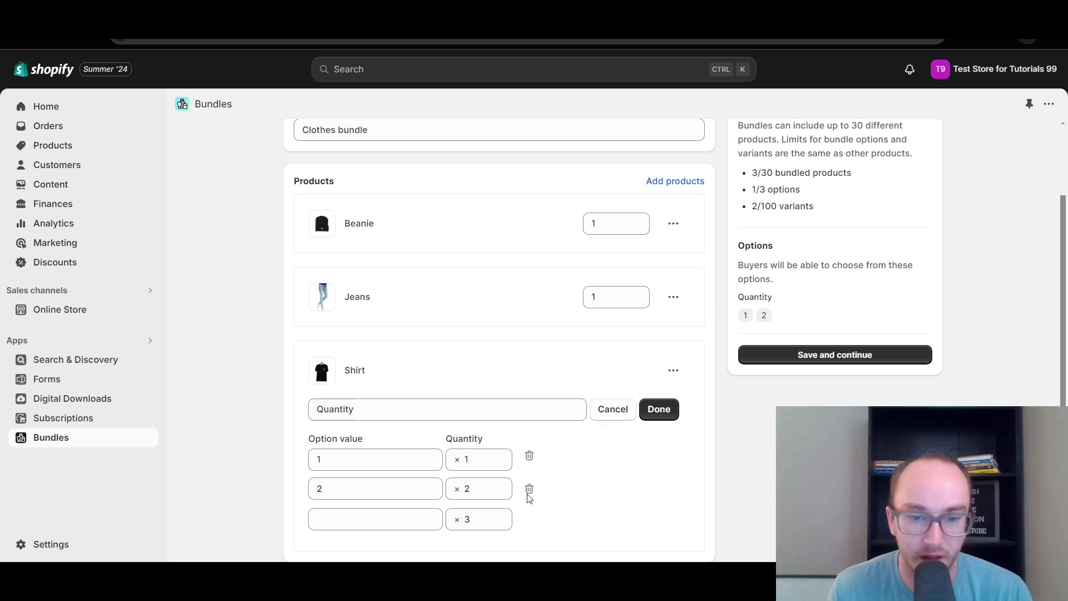
pyautogui.click(506, 489)
pyautogui.click(314, 490)
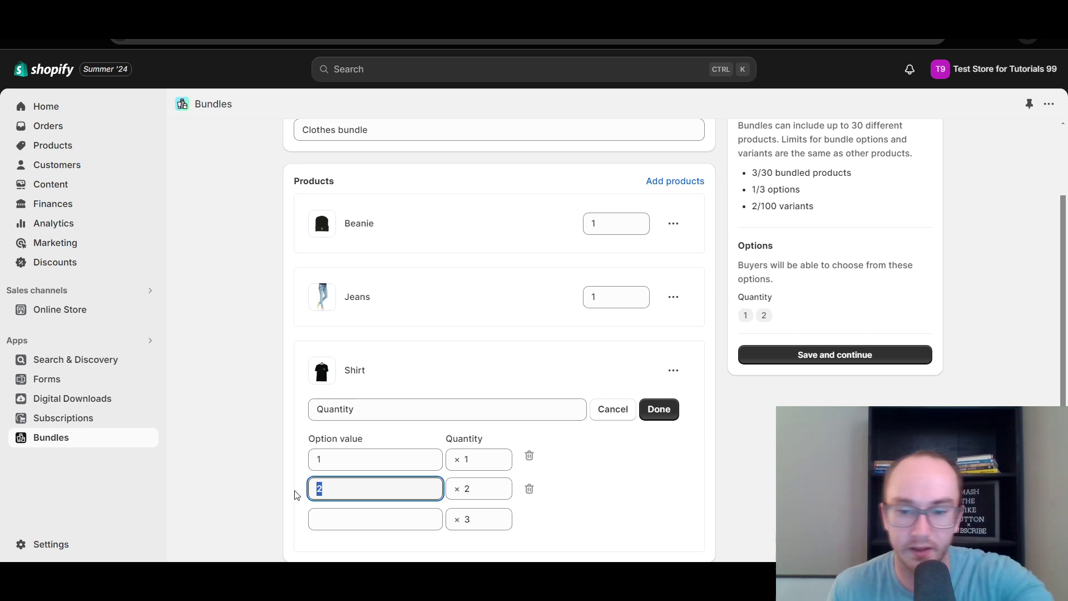
pyautogui.scroll(1, 280, 488)
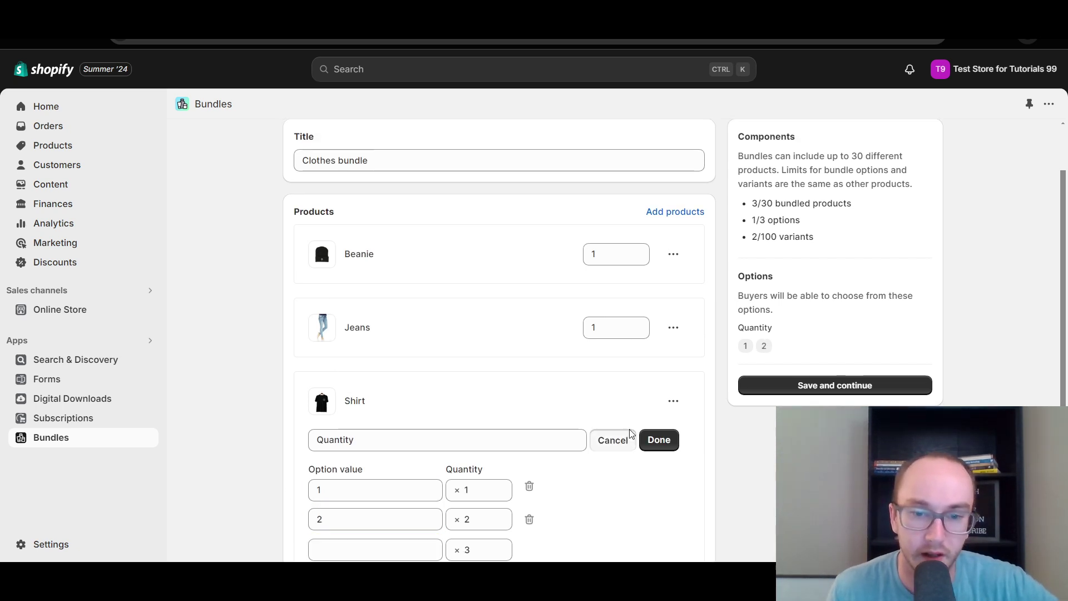
pyautogui.click(659, 440)
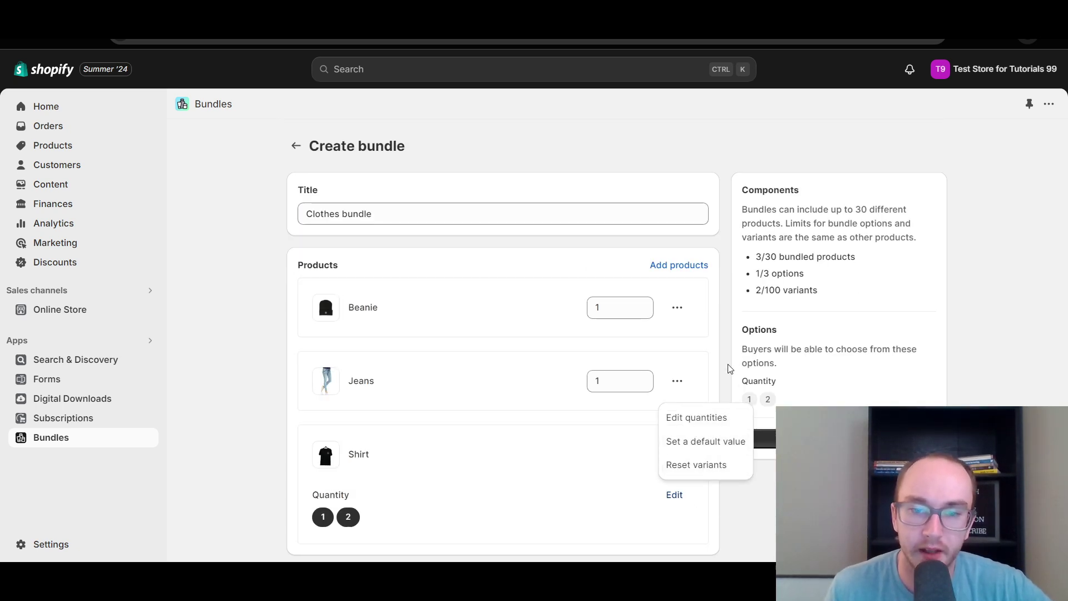
pyautogui.click(702, 472)
# Step: Remove the Shirt from the bundle and re-add it as a plain item at quantity 1
pyautogui.click(679, 456)
pyautogui.click(705, 535)
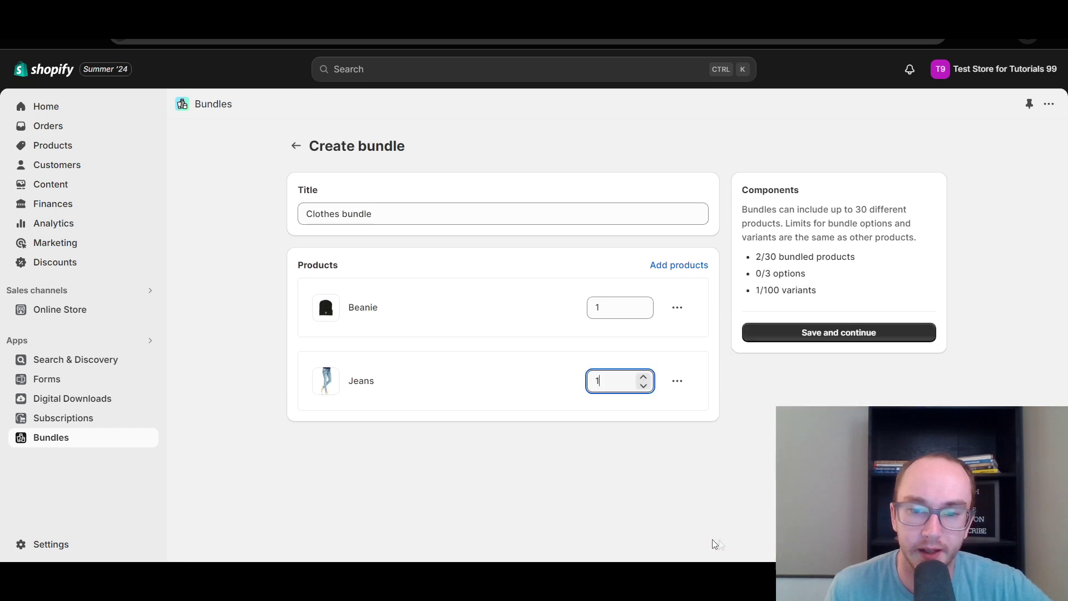
pyautogui.click(677, 265)
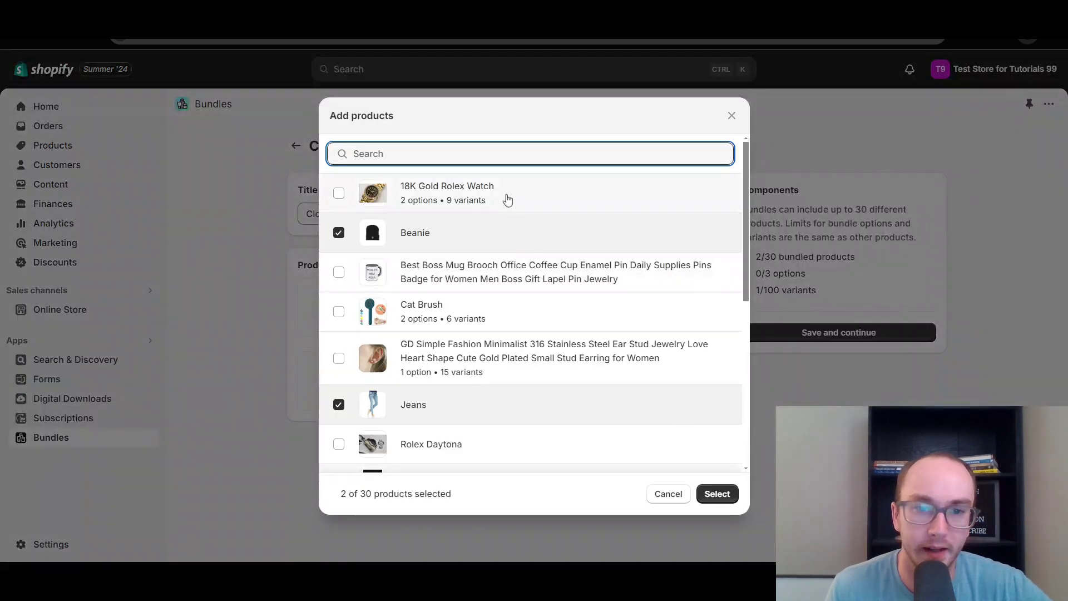
pyautogui.scroll(-4, 418, 334)
pyautogui.scroll(-3, 345, 390)
pyautogui.click(339, 334)
pyautogui.click(722, 496)
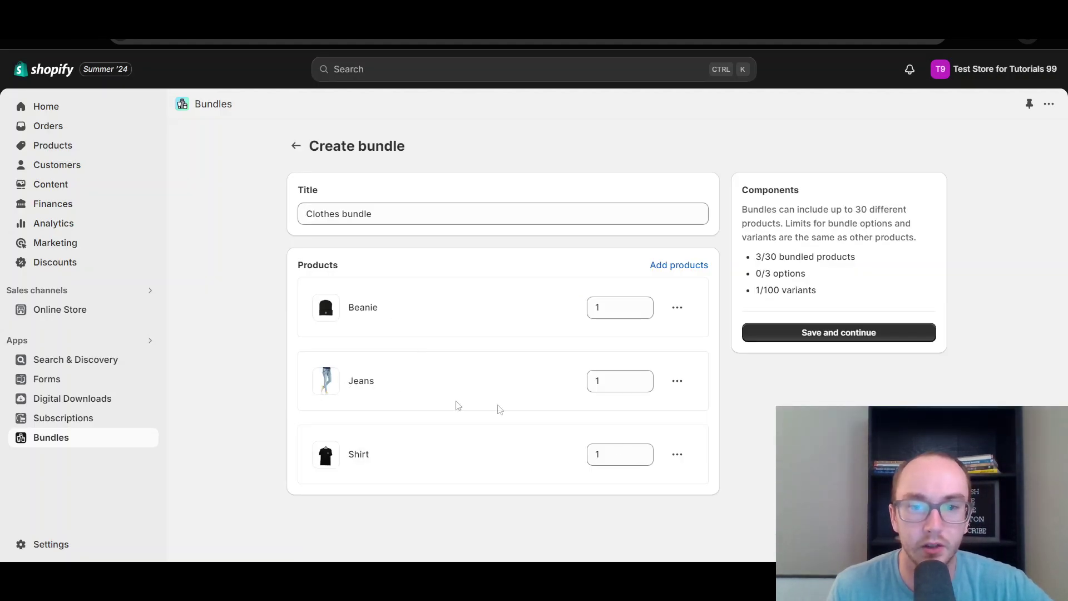
# Step: Save the bundle setup to create the Clothes bundle product page in Draft status
pyautogui.click(819, 336)
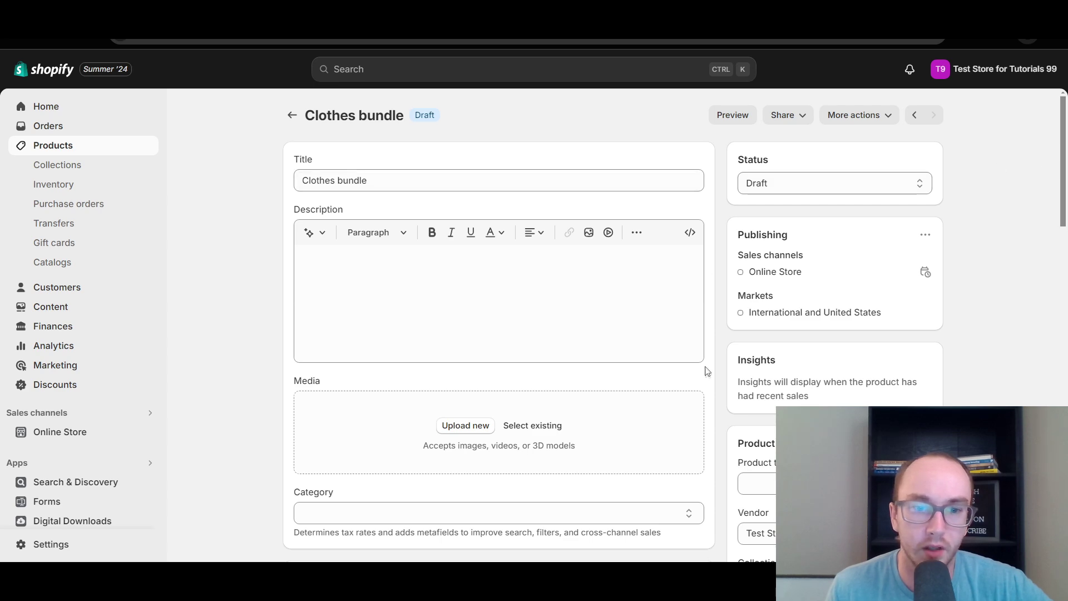
pyautogui.scroll(-4, 702, 362)
pyautogui.scroll(4, 557, 312)
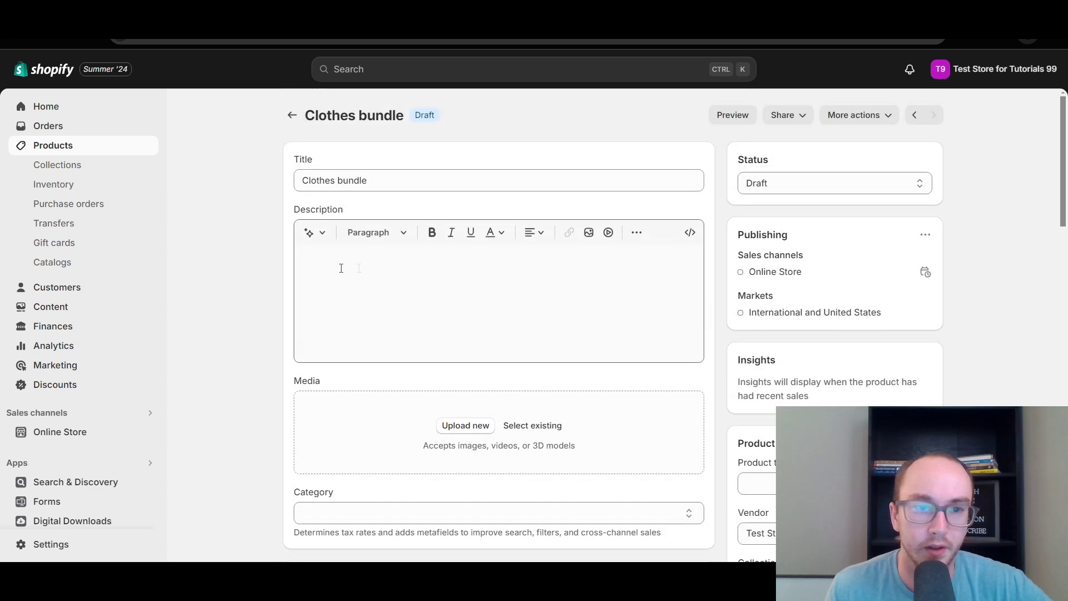
pyautogui.click(382, 260)
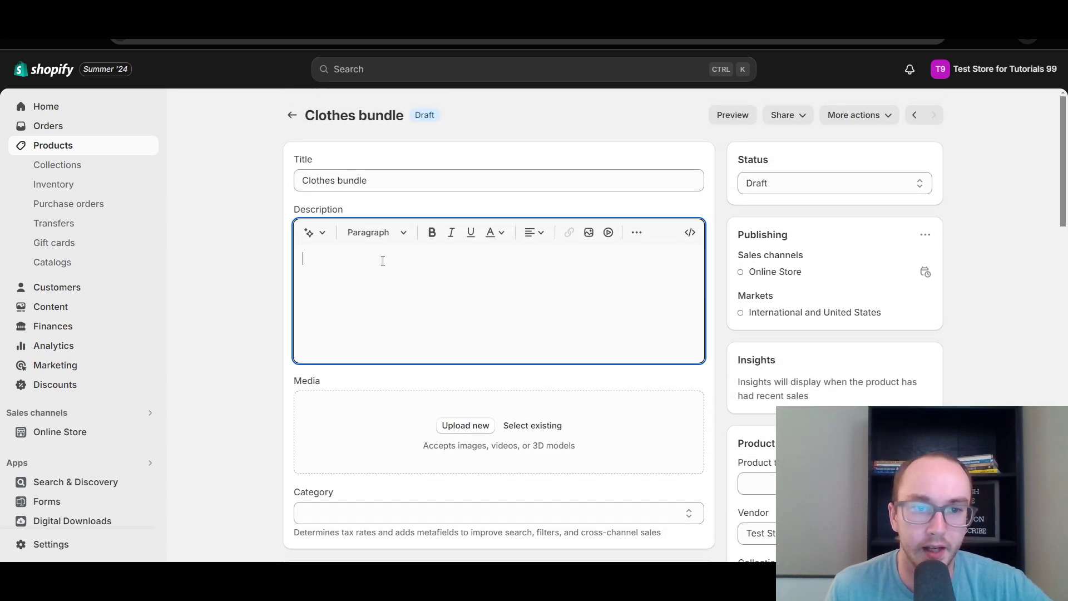
pyautogui.click(258, 251)
pyautogui.scroll(-8, 259, 287)
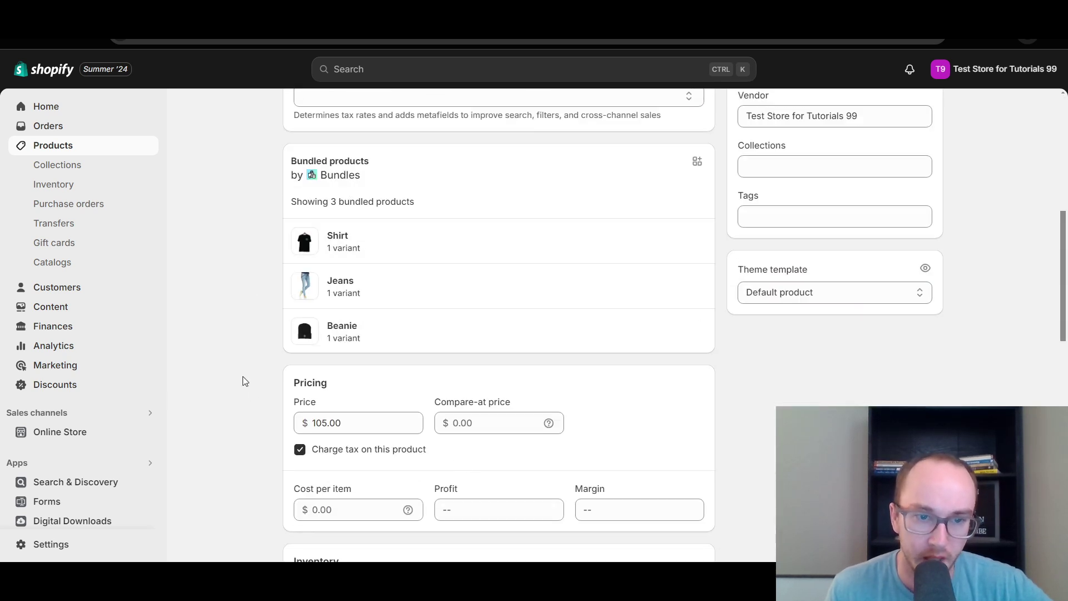
pyautogui.scroll(-2, 238, 395)
pyautogui.scroll(2, 238, 395)
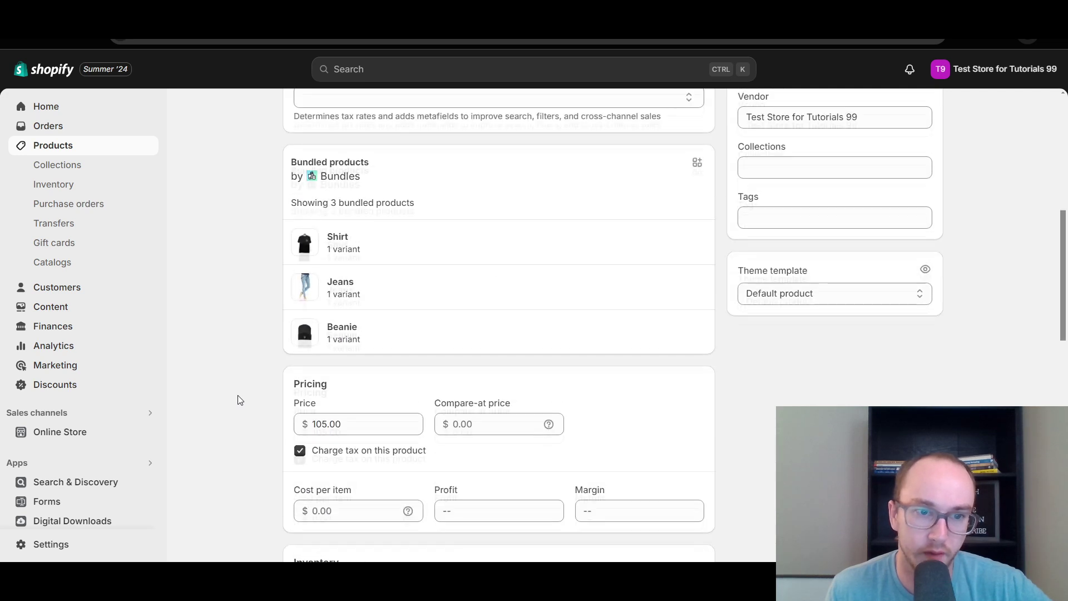
pyautogui.scroll(4, 238, 395)
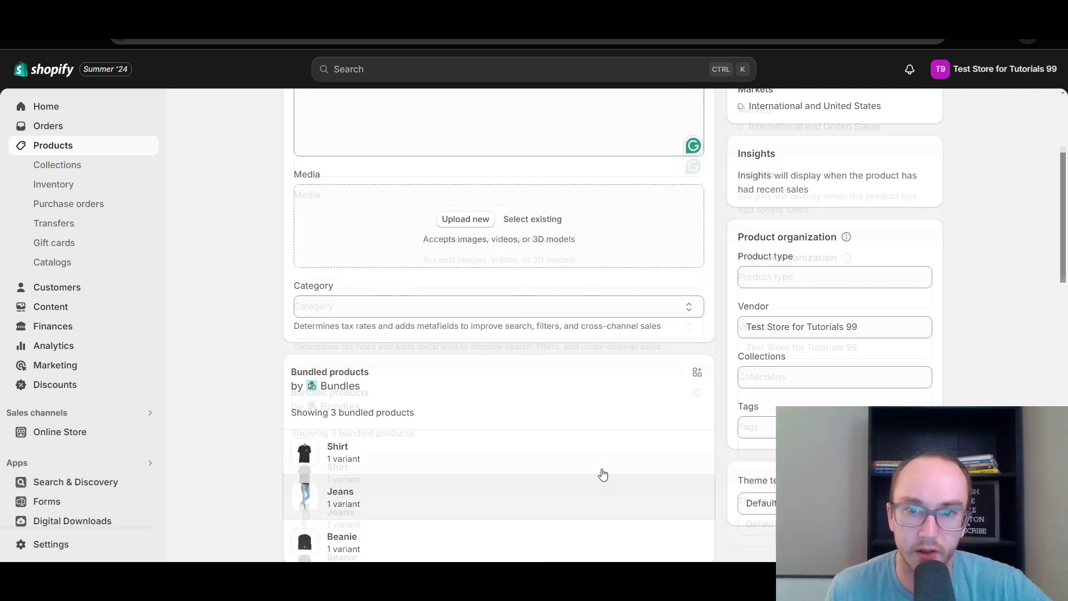
pyautogui.scroll(4, 603, 474)
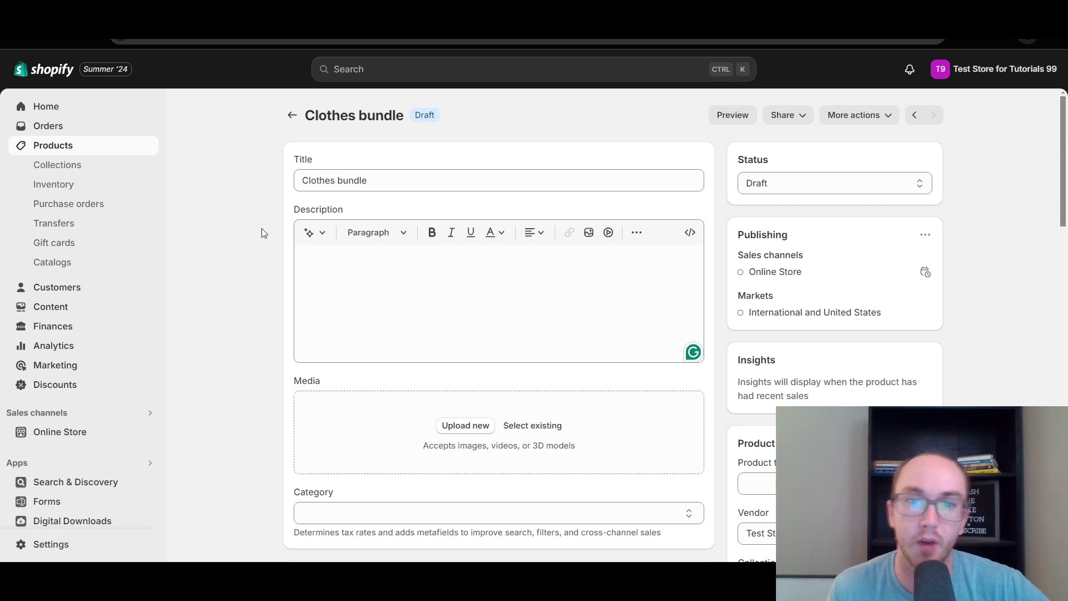
# Step: Generate an AI description from the keywords 'clothing bundle product' and keep it
pyautogui.click(315, 240)
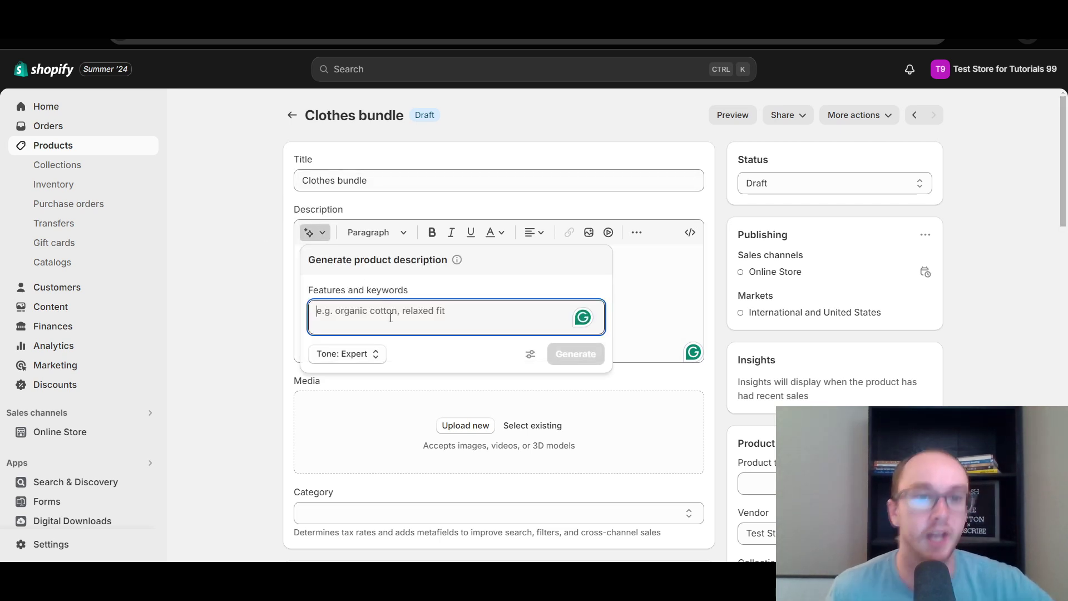
pyautogui.write('clothing bundle product')
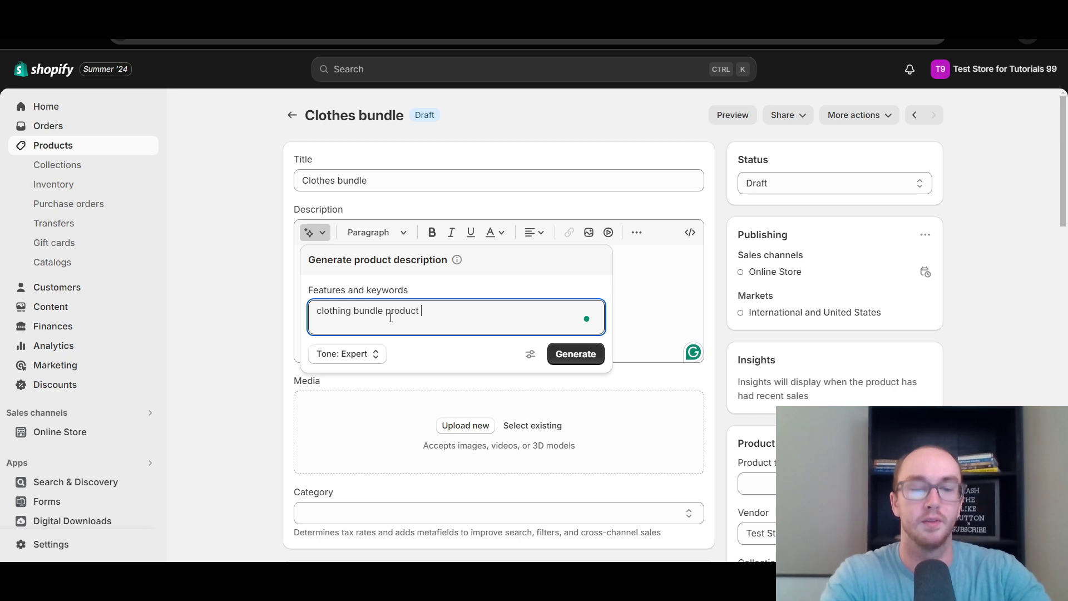
pyautogui.click(572, 359)
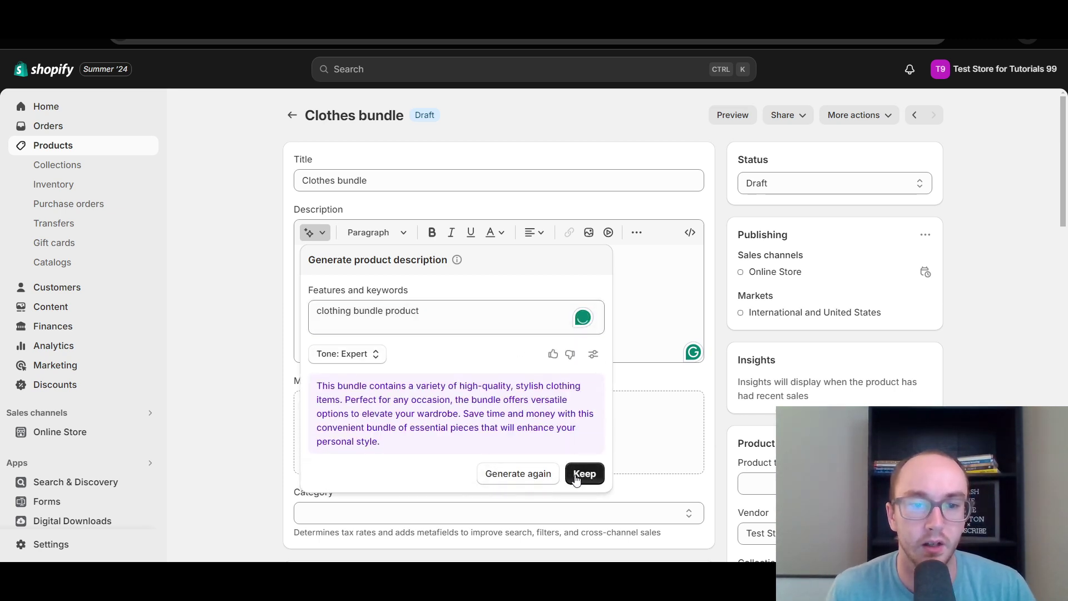
pyautogui.click(584, 474)
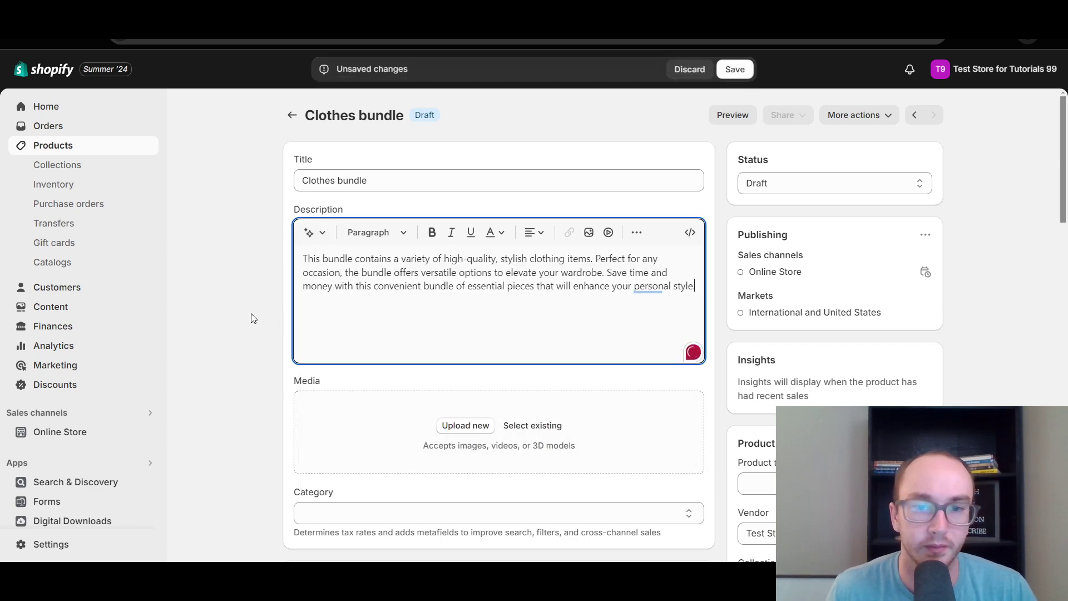
pyautogui.scroll(-4, 246, 369)
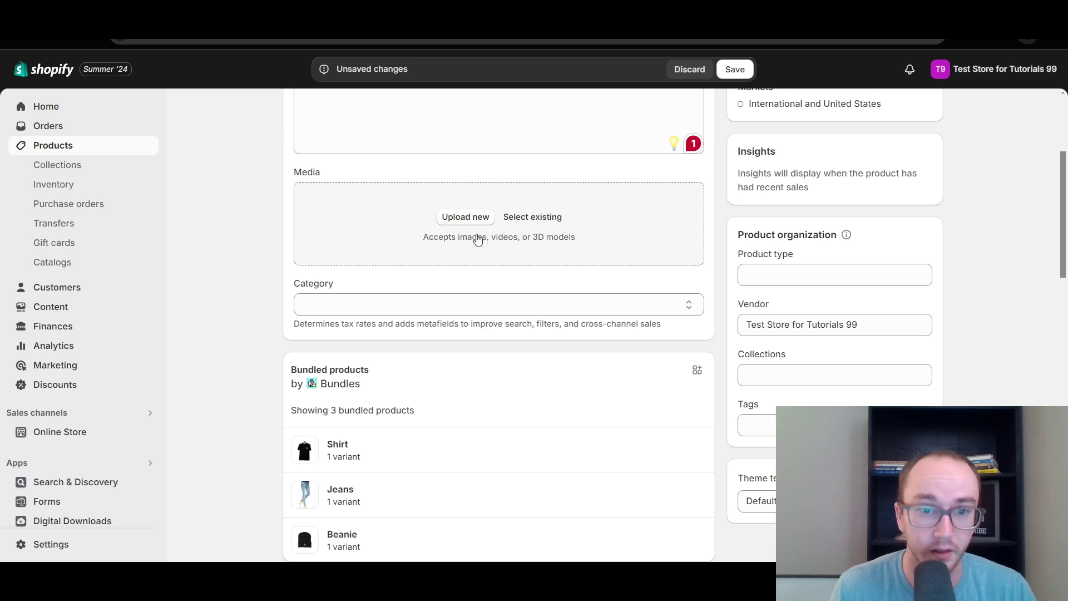
pyautogui.click(684, 308)
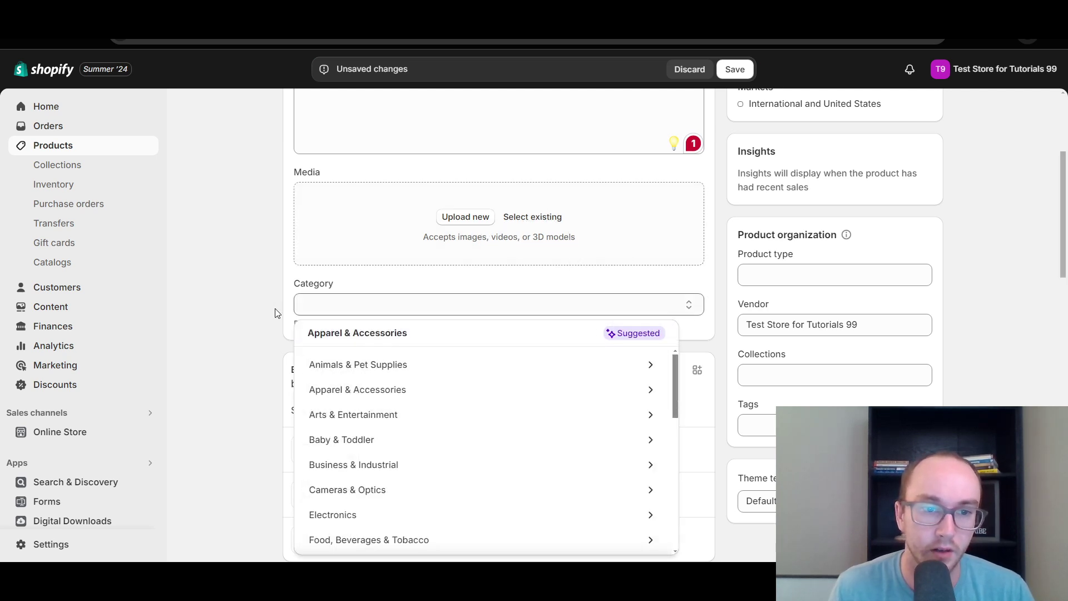
pyautogui.click(416, 334)
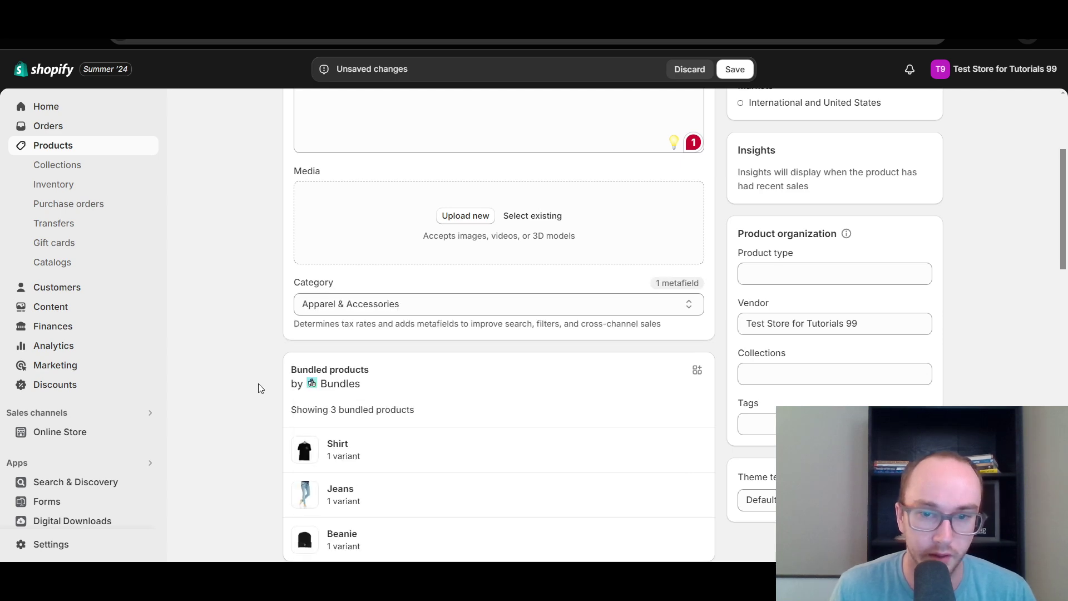
pyautogui.scroll(-3, 258, 387)
pyautogui.scroll(-2, 258, 388)
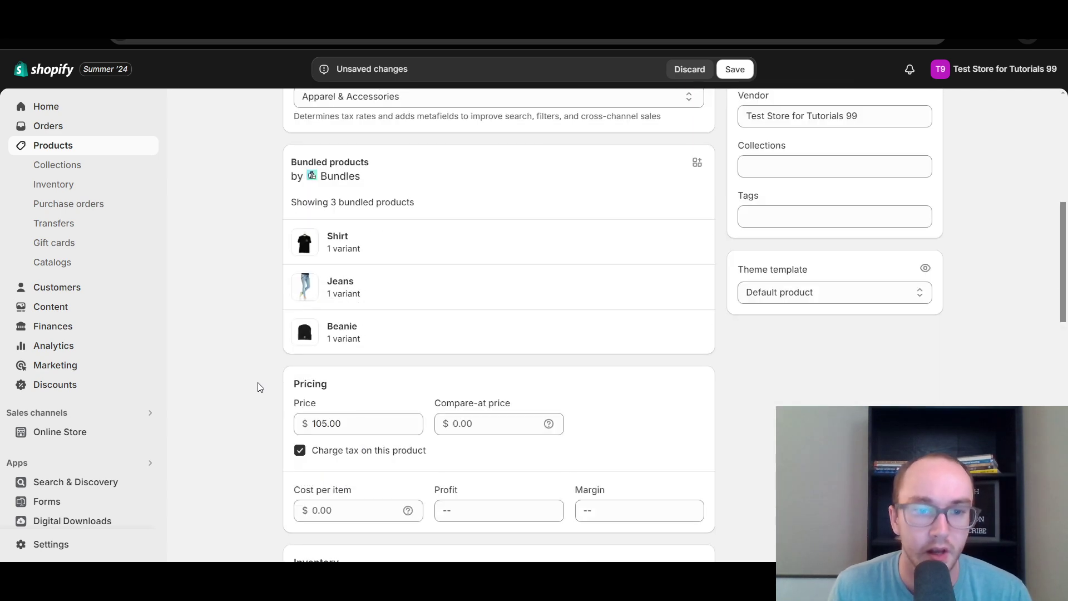
pyautogui.scroll(-1, 244, 369)
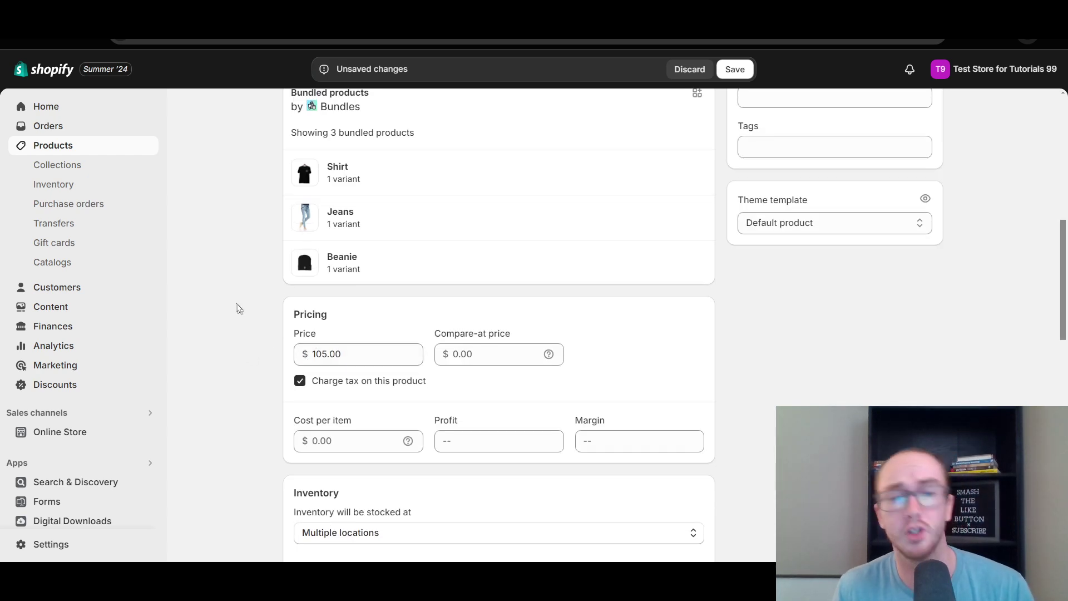
pyautogui.scroll(-2, 263, 341)
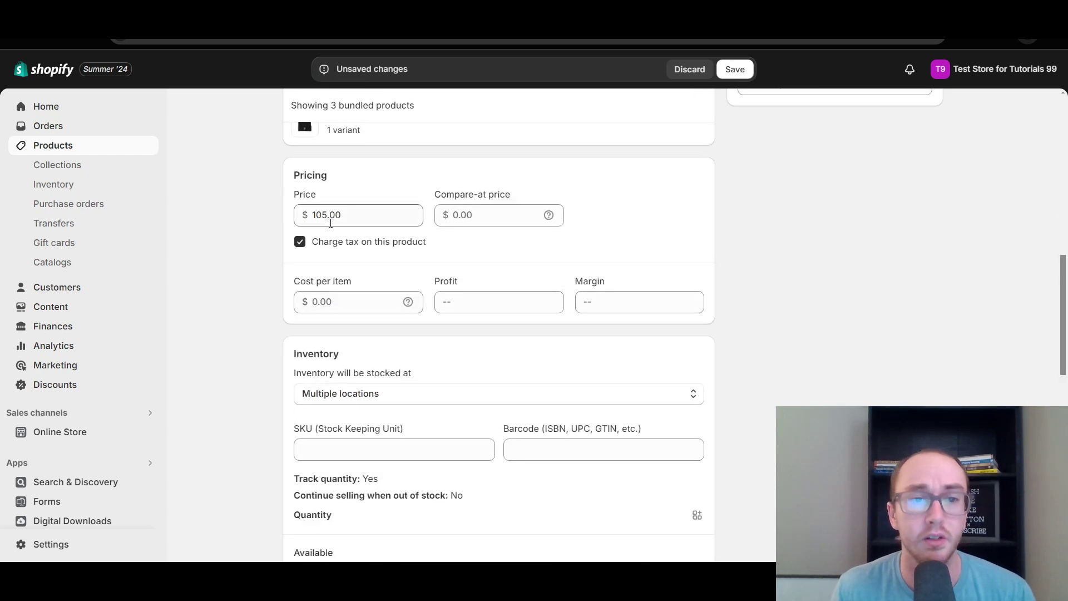
pyautogui.click(553, 214)
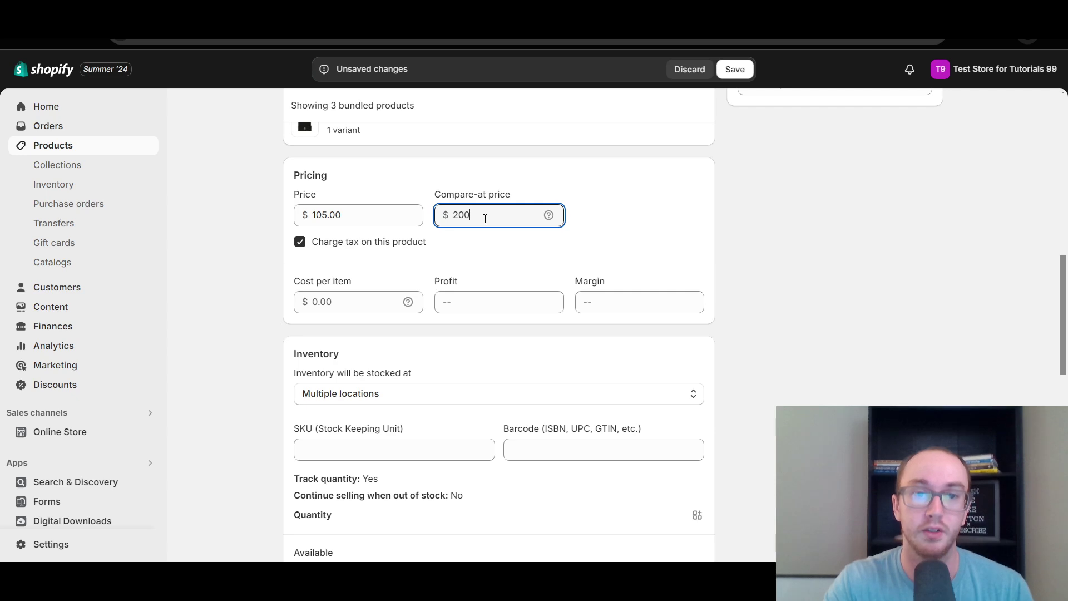
pyautogui.click(273, 224)
pyautogui.scroll(5, 272, 224)
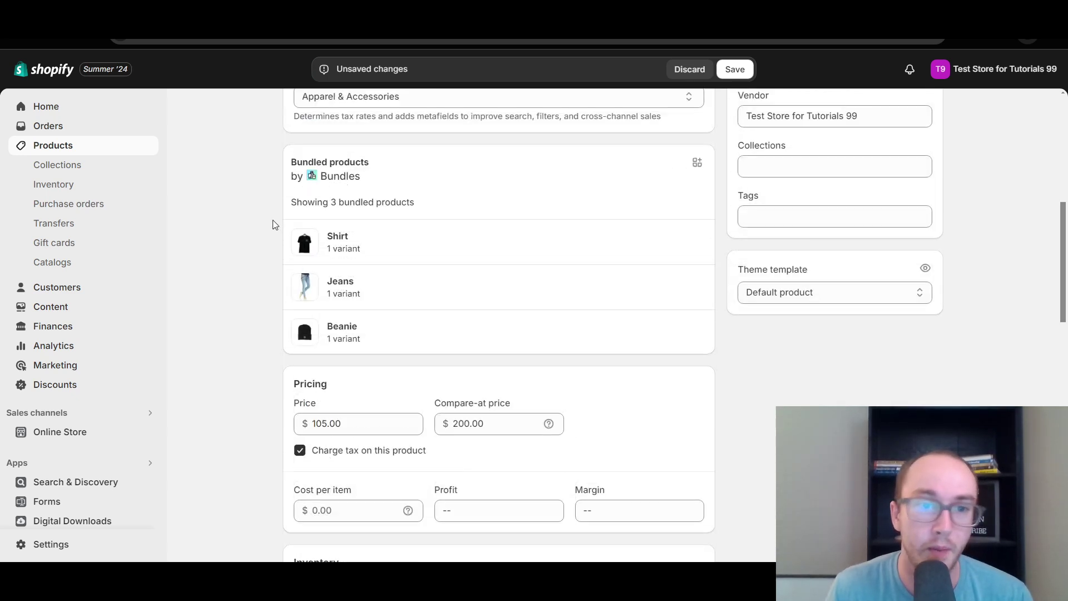
pyautogui.scroll(-3, 273, 223)
pyautogui.scroll(-1, 281, 206)
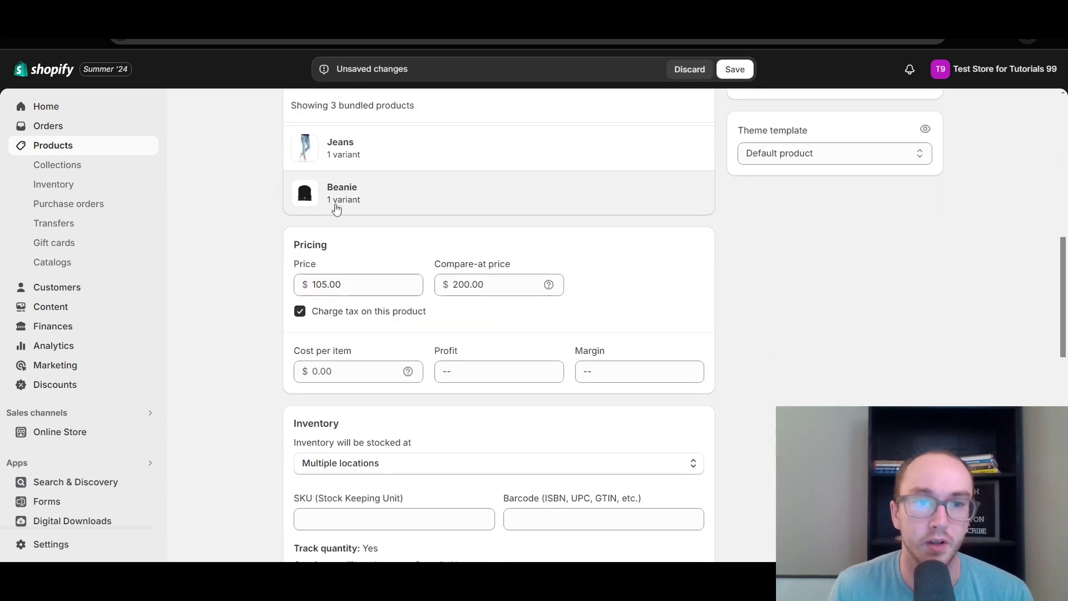
pyautogui.scroll(1, 251, 232)
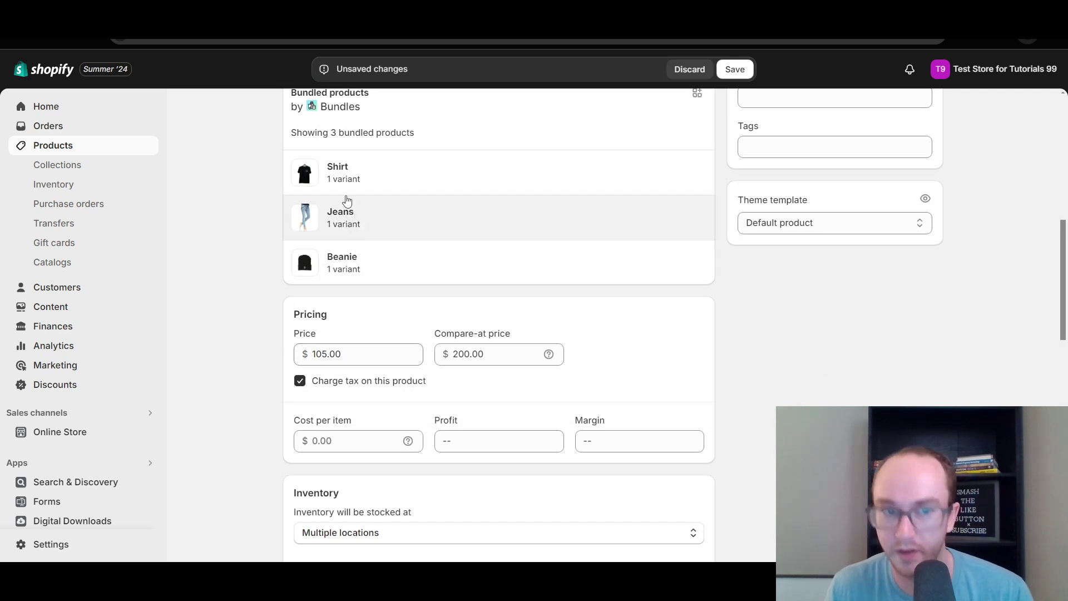
pyautogui.scroll(-1, 235, 272)
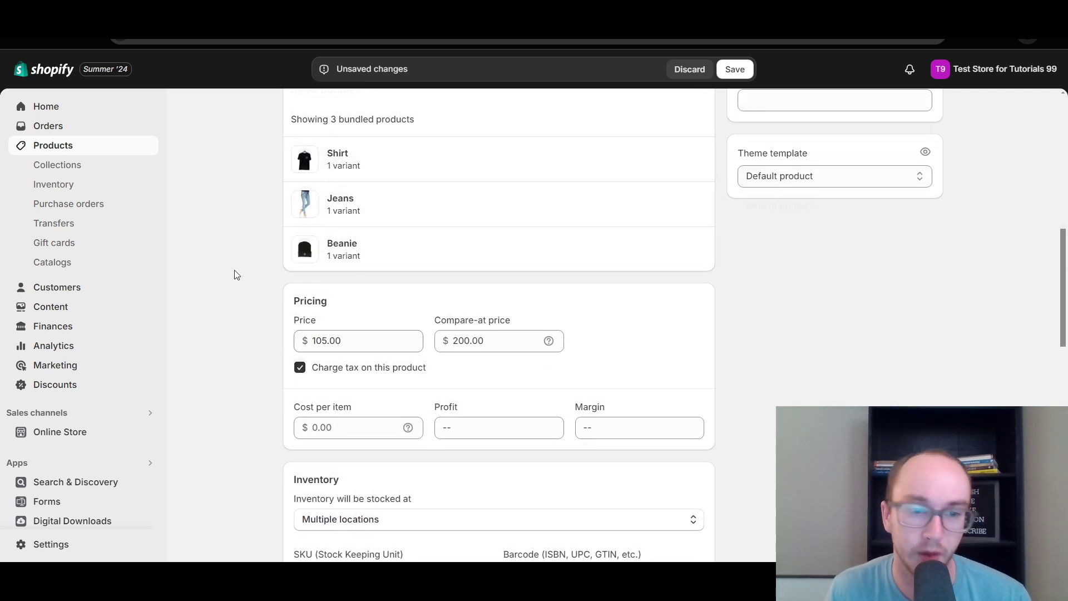
pyautogui.click(354, 381)
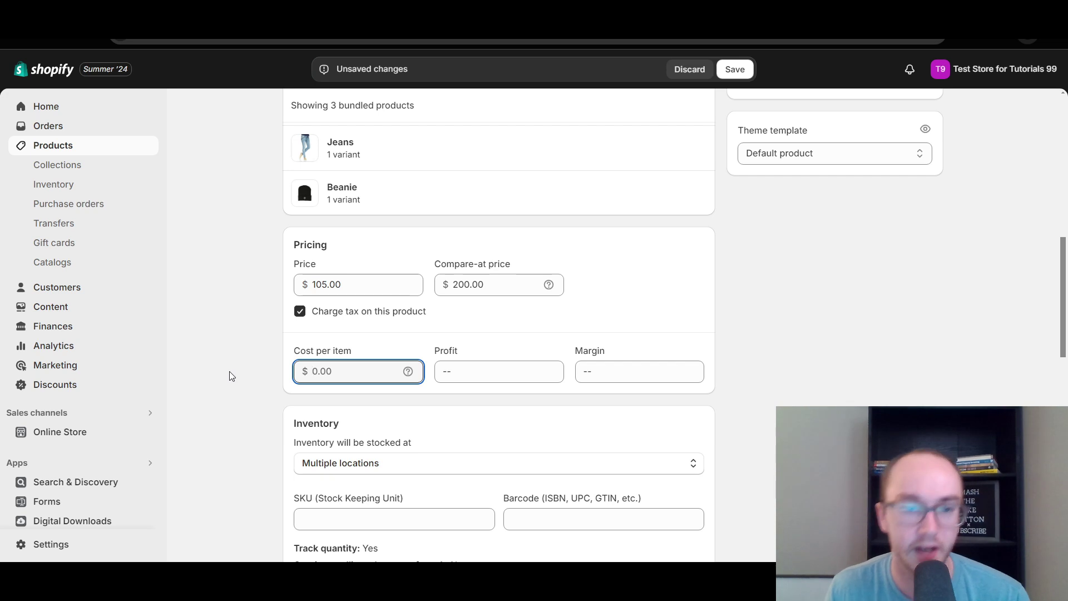
pyautogui.click(229, 371)
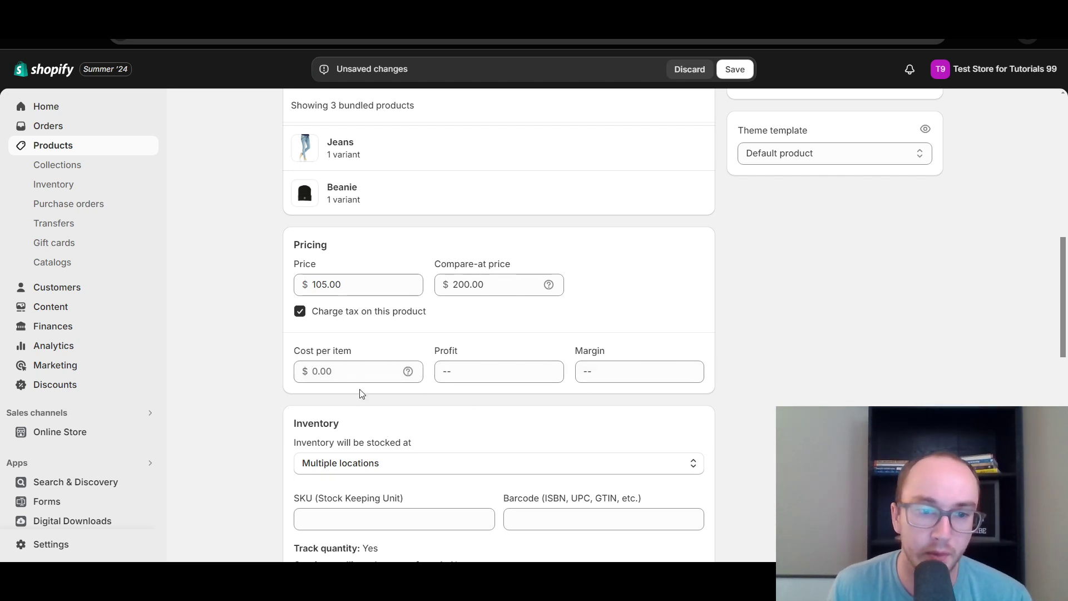
pyautogui.scroll(-3, 265, 370)
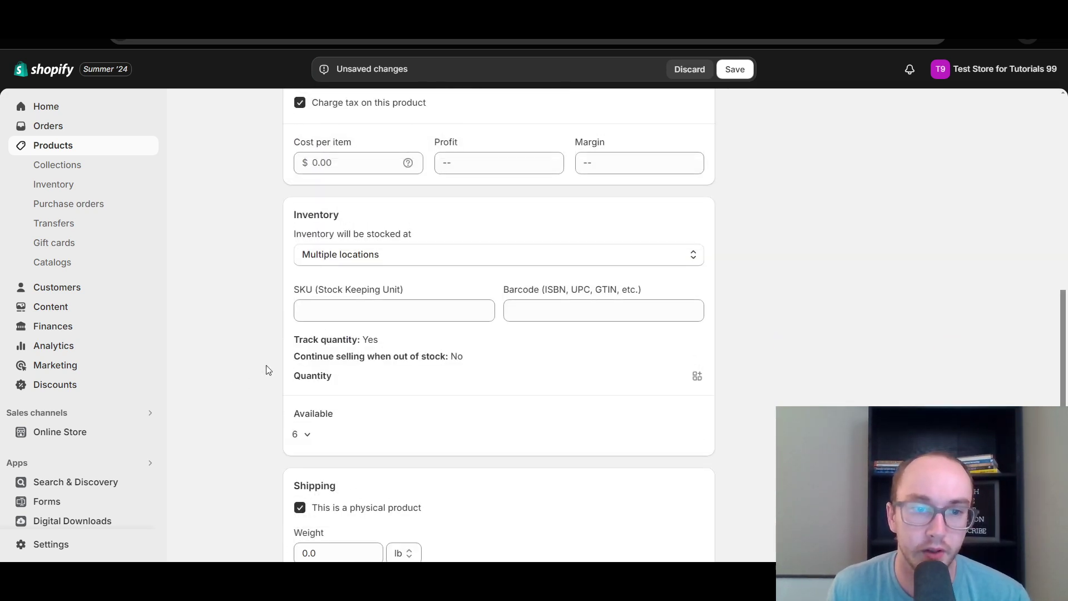
pyautogui.scroll(-2, 242, 311)
pyautogui.scroll(-3, 244, 311)
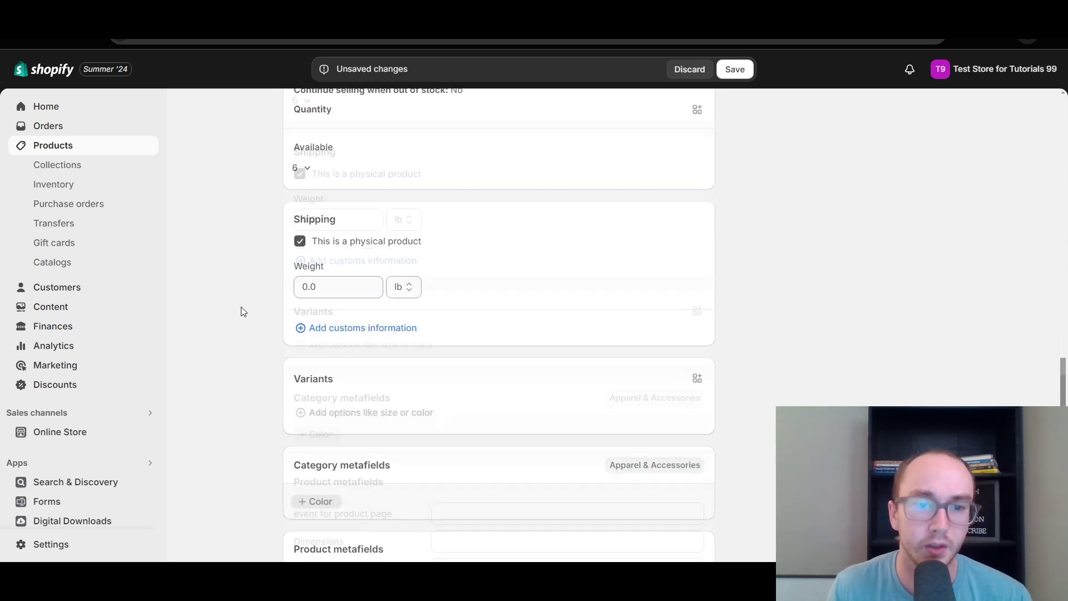
pyautogui.scroll(-1, 242, 309)
pyautogui.scroll(1, 245, 314)
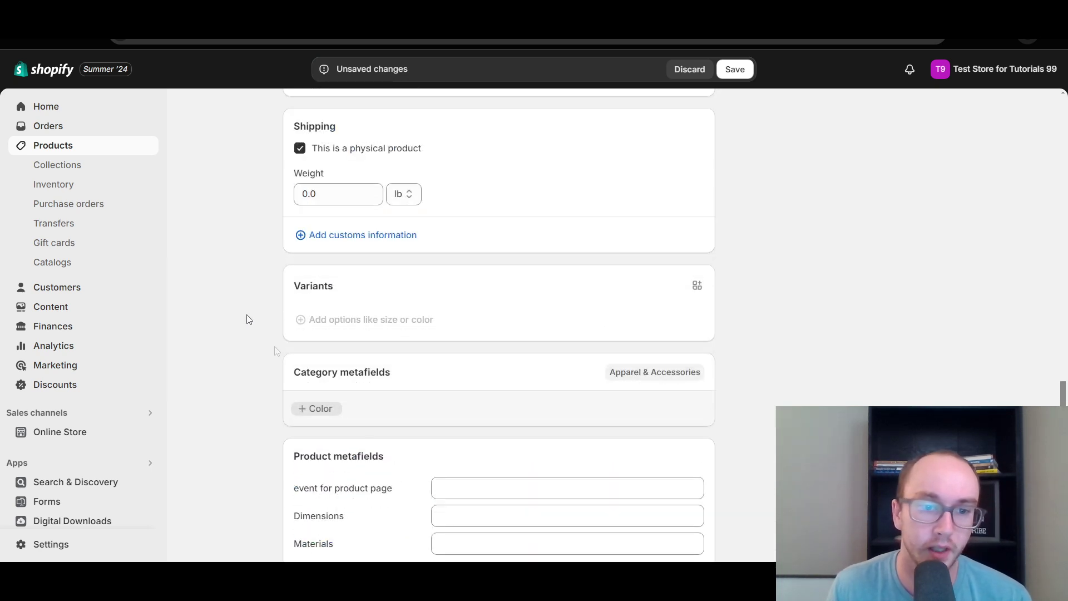
pyautogui.scroll(-2, 696, 391)
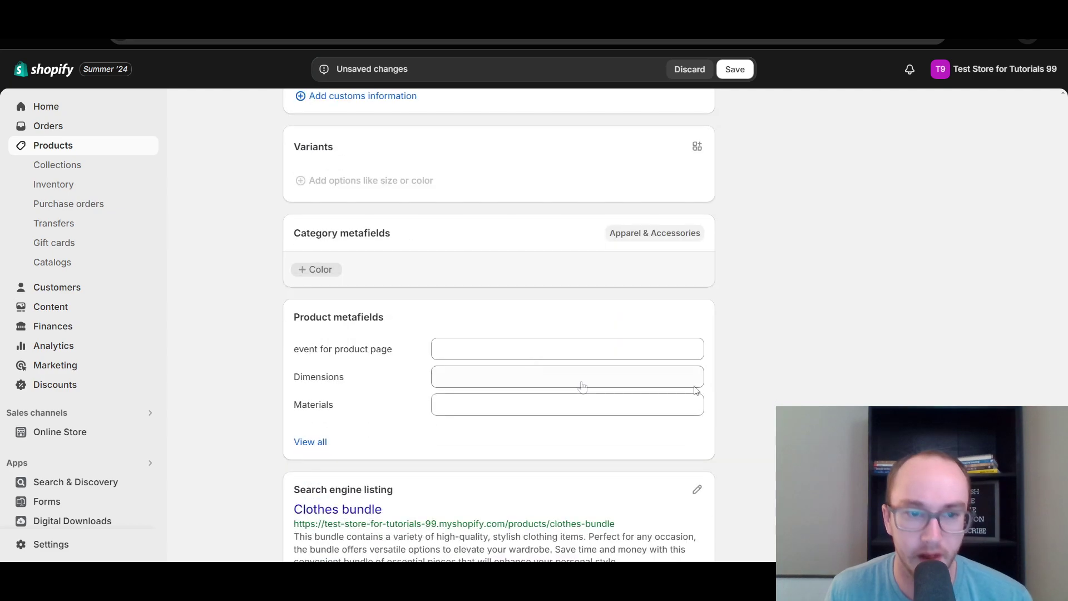
pyautogui.scroll(-1, 770, 512)
pyautogui.scroll(15, 770, 506)
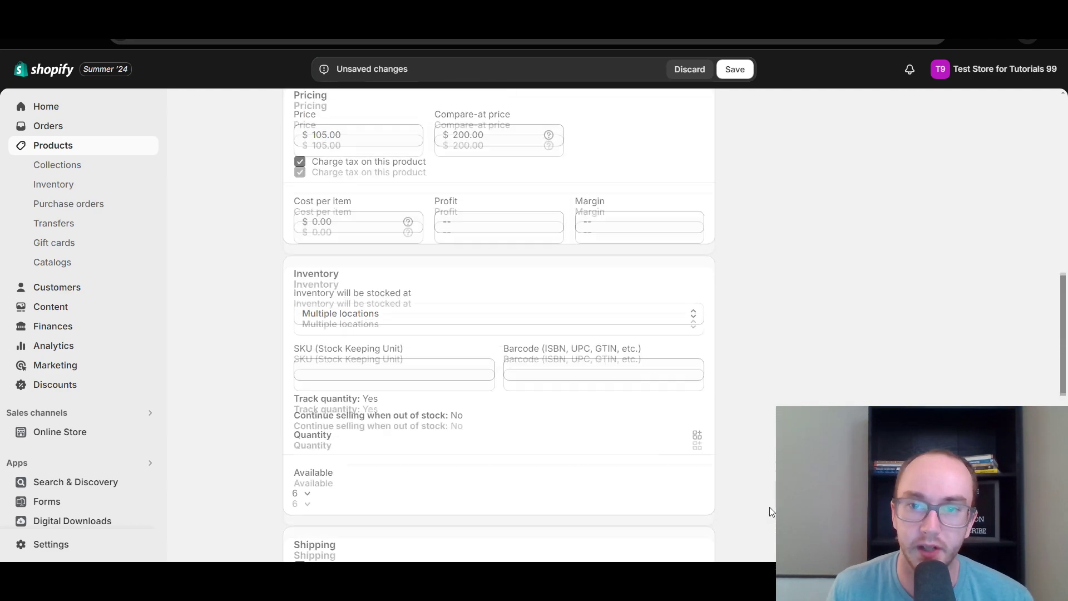
# Step: Save the Clothes bundle, change its status to Active, and save again
pyautogui.scroll(6, 766, 503)
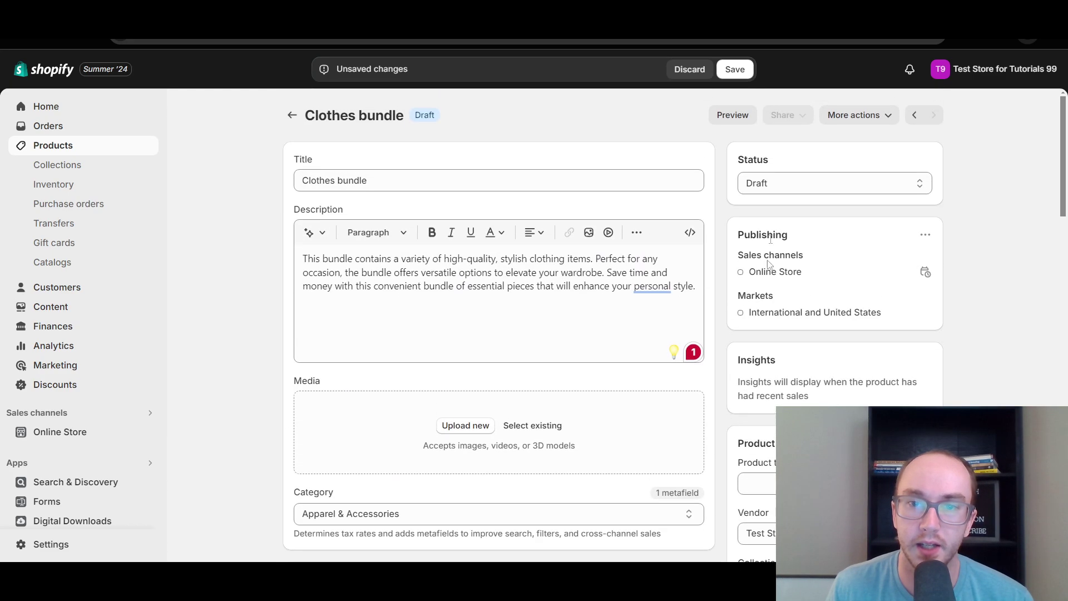
pyautogui.click(734, 69)
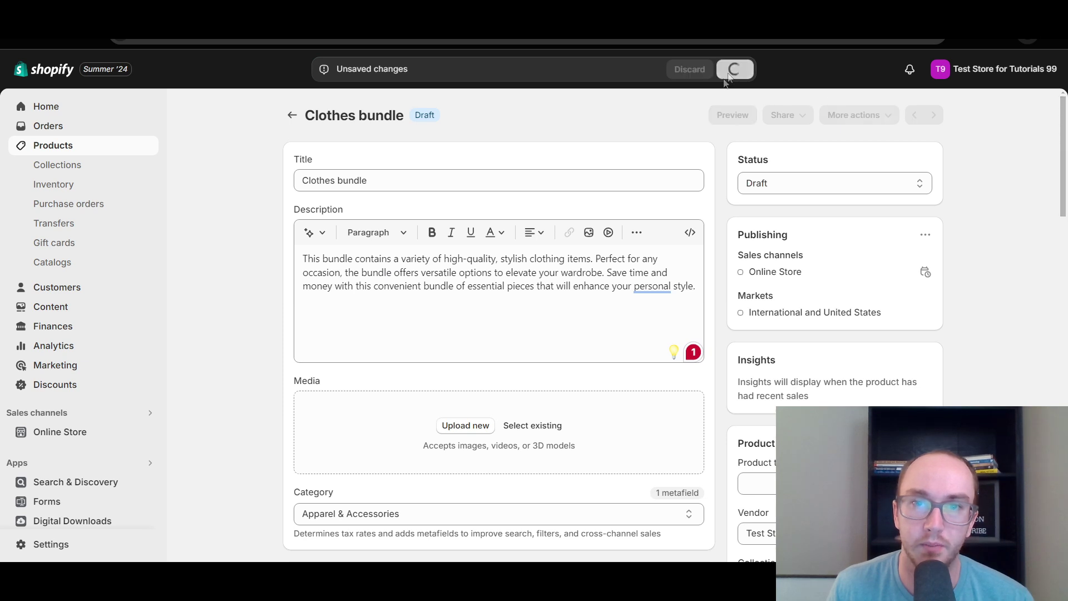
pyautogui.click(832, 192)
pyautogui.click(829, 200)
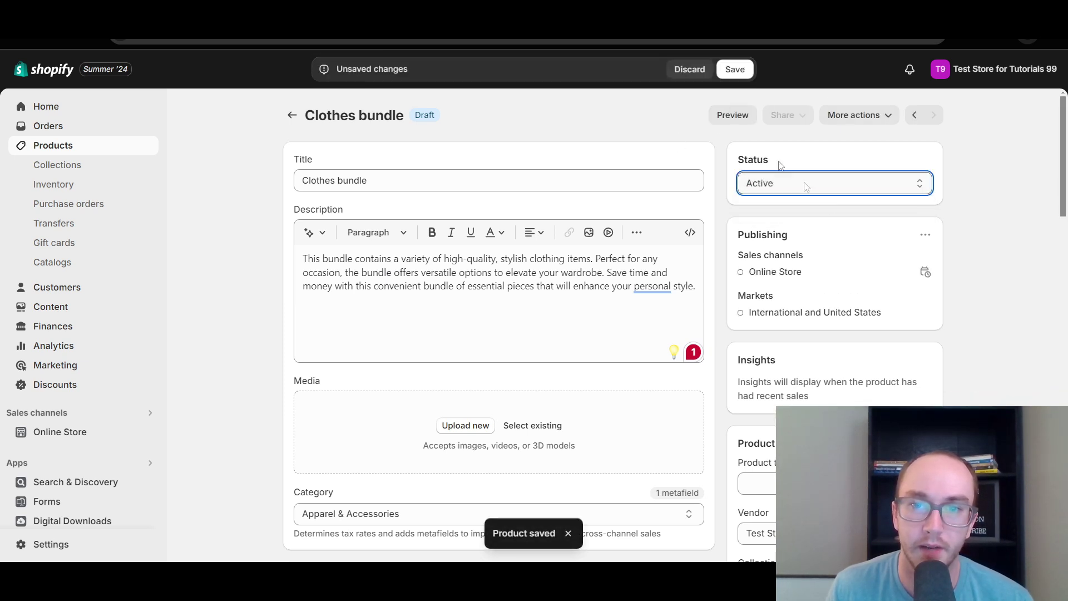
pyautogui.click(736, 69)
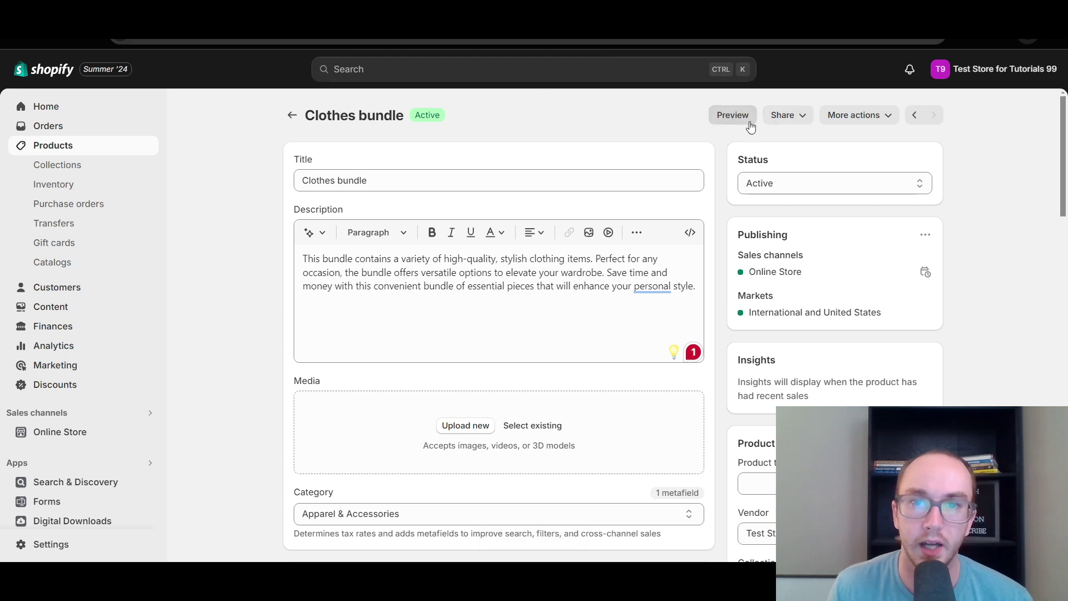
# Step: Preview the Clothes bundle on the storefront and check its $105.00 sale price against $200
pyautogui.click(721, 114)
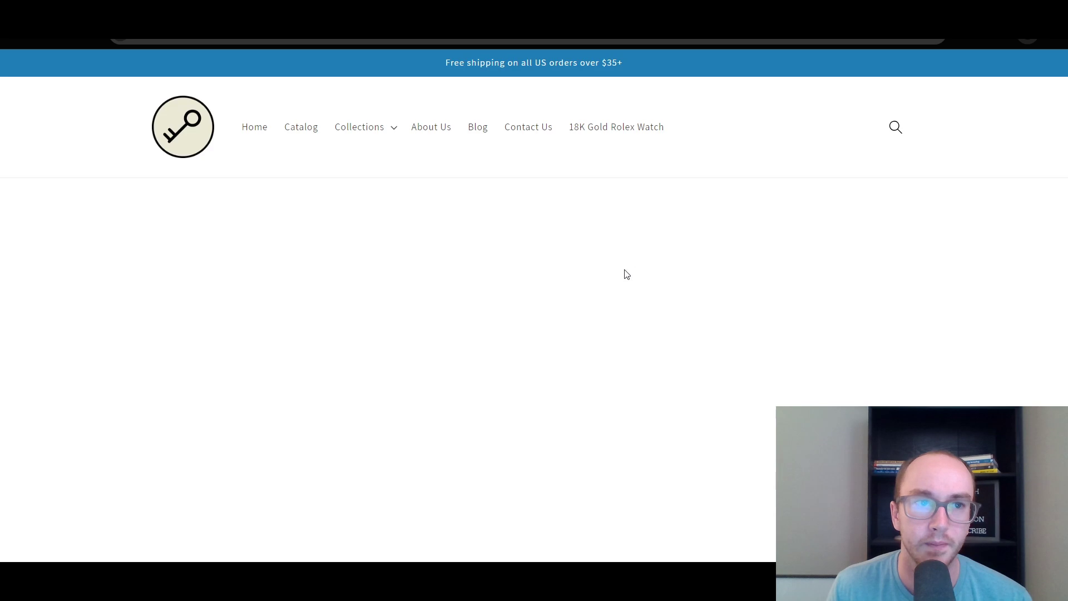
pyautogui.scroll(-3, 712, 292)
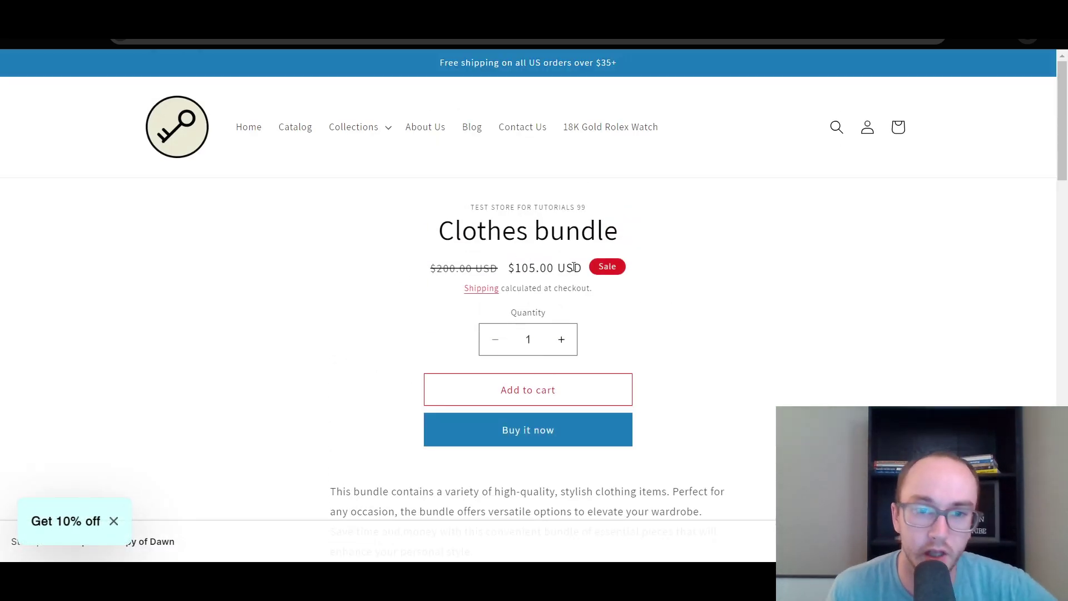
pyautogui.moveTo(510, 269); pyautogui.dragTo(558, 269)
pyautogui.click(635, 315)
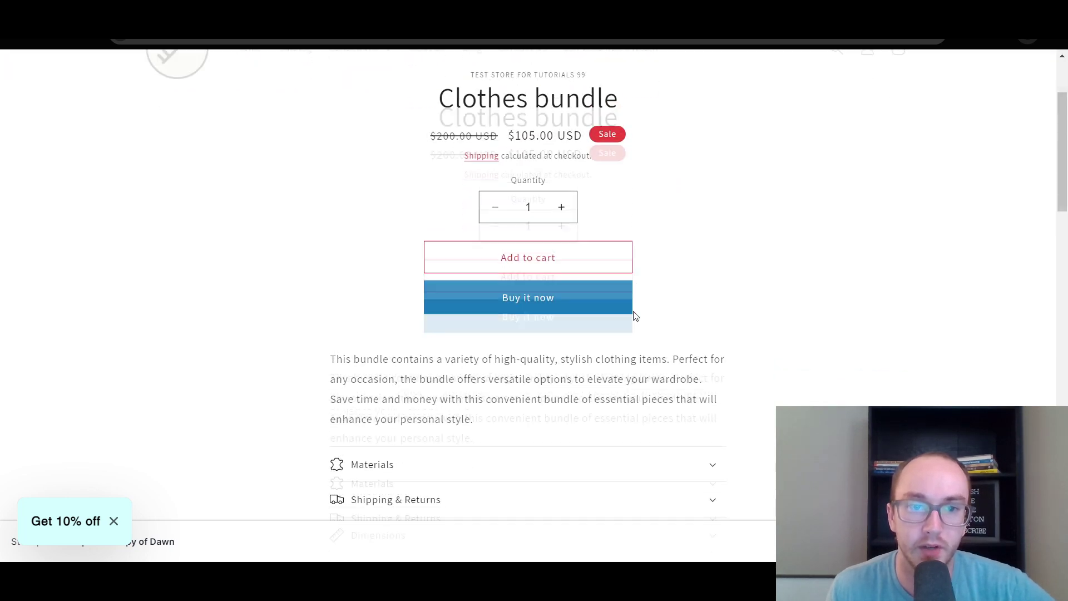
pyautogui.scroll(-3, 572, 274)
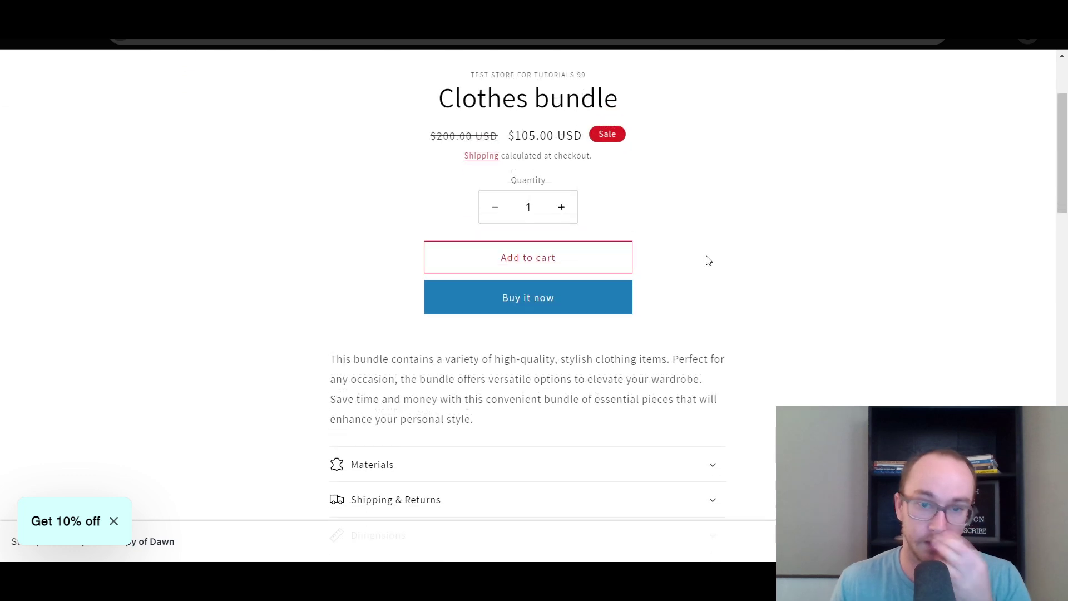
# Step: Add one Clothes bundle to the cart, review the cart, and return to the admin product page
pyautogui.click(586, 267)
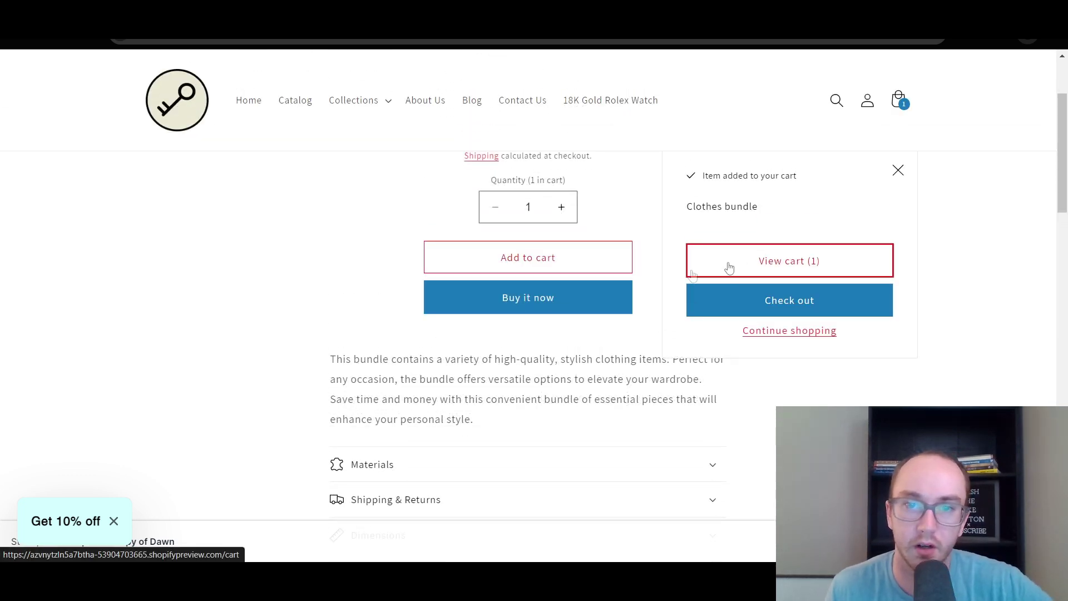
pyautogui.click(690, 271)
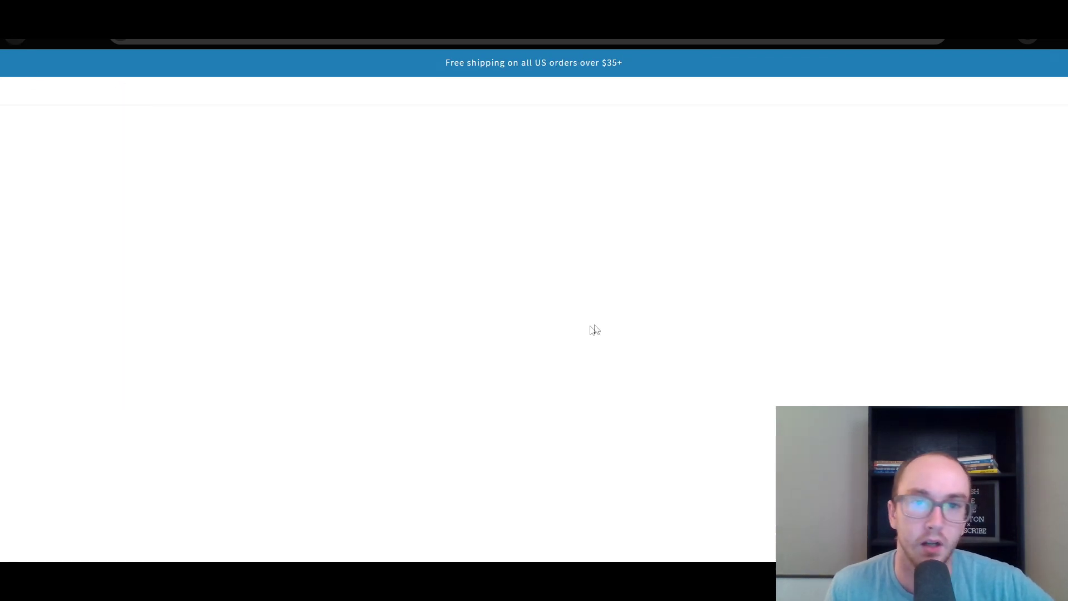
pyautogui.scroll(-9, 561, 364)
pyautogui.scroll(10, 560, 367)
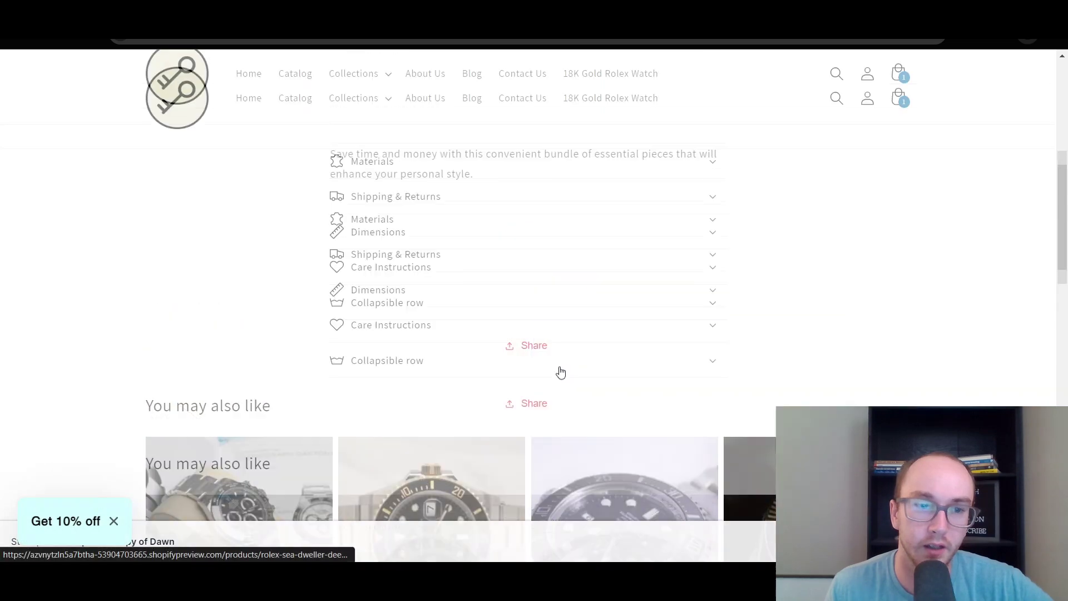
pyautogui.hotkey('ctrl', 'Tab')
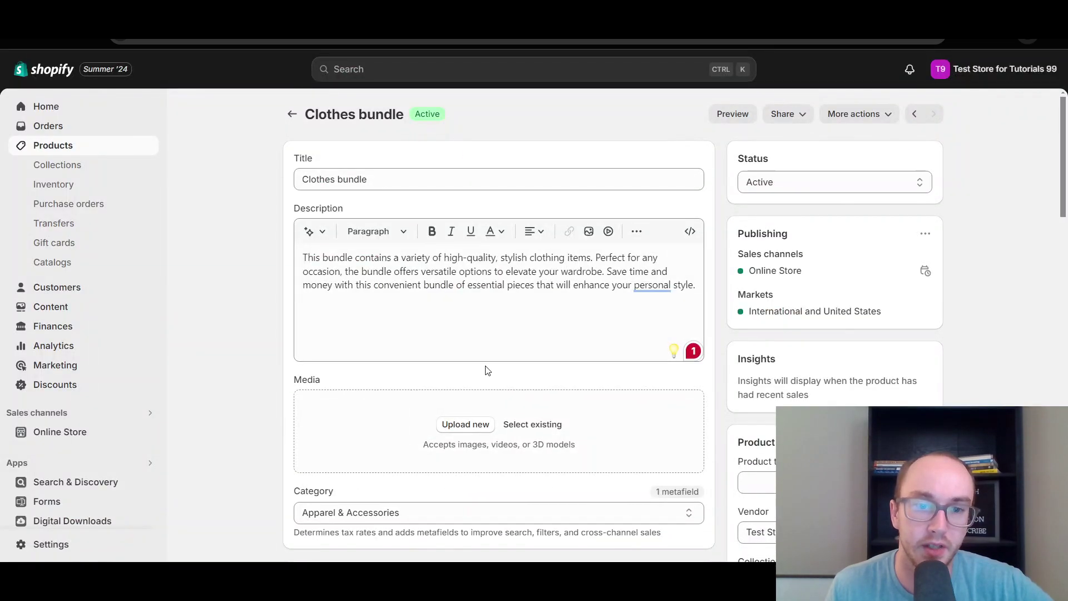
# Step: Scroll through the bundled Shirt, Jeans and Beanie and the $105.00 vs $200.00 pricing
pyautogui.scroll(-4, 485, 370)
pyautogui.scroll(-3, 441, 422)
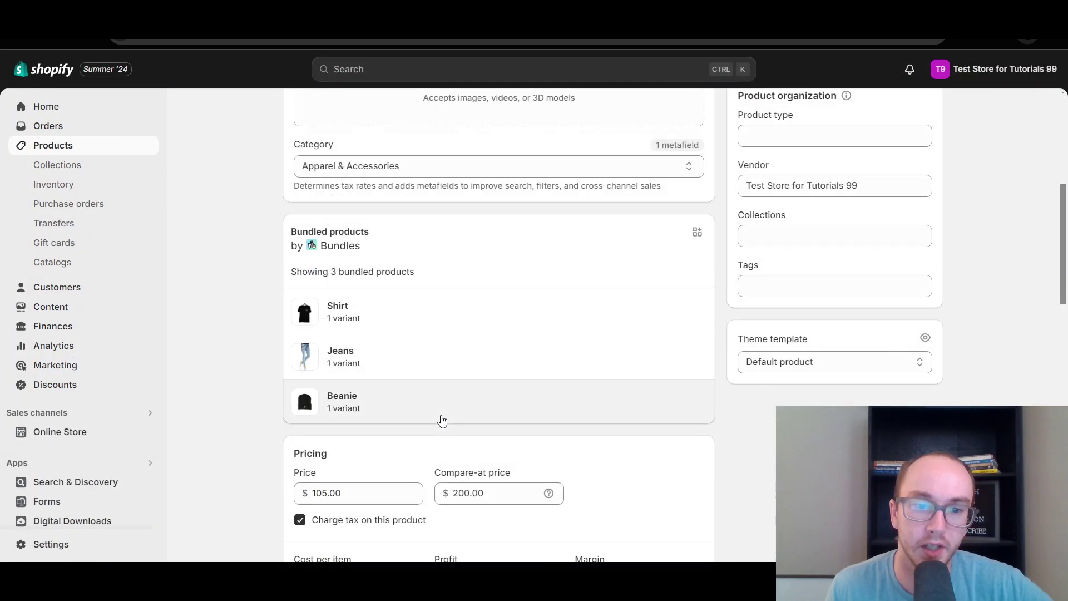
pyautogui.scroll(3, 441, 420)
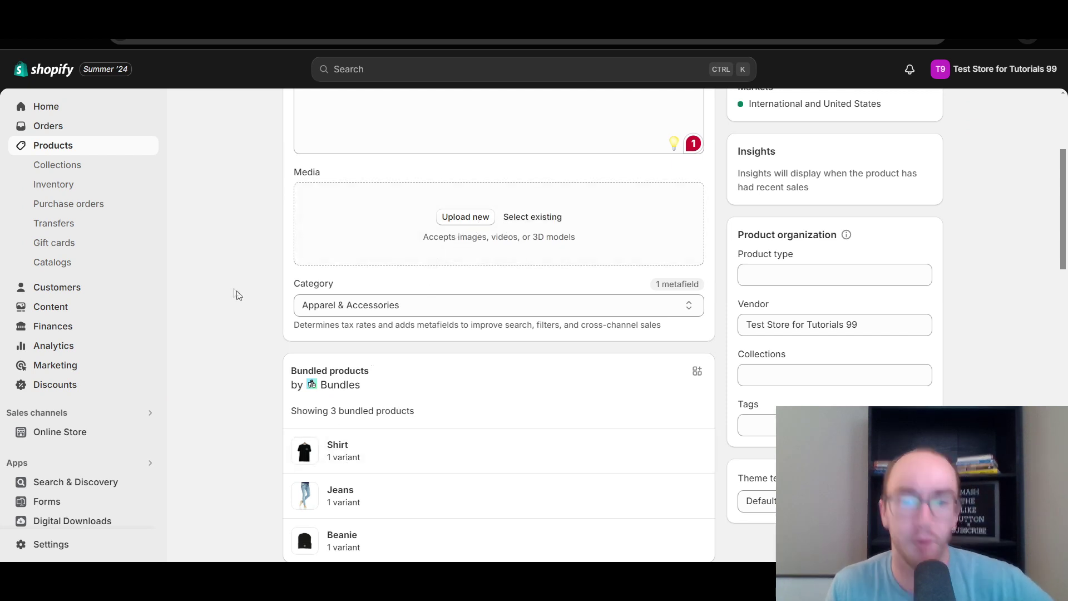
pyautogui.scroll(-3, 240, 300)
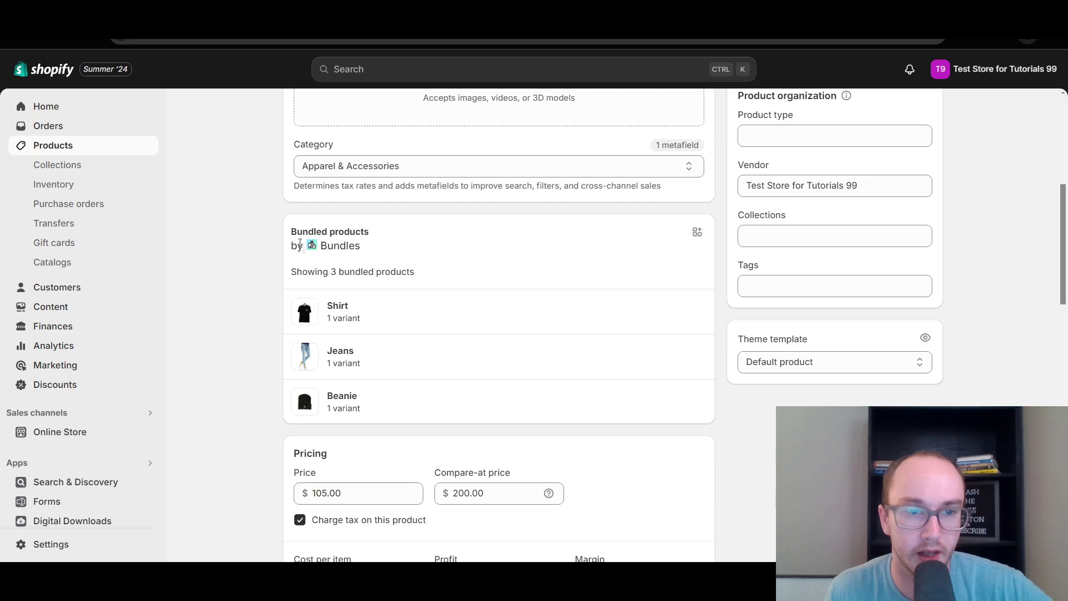
pyautogui.scroll(-4, 252, 359)
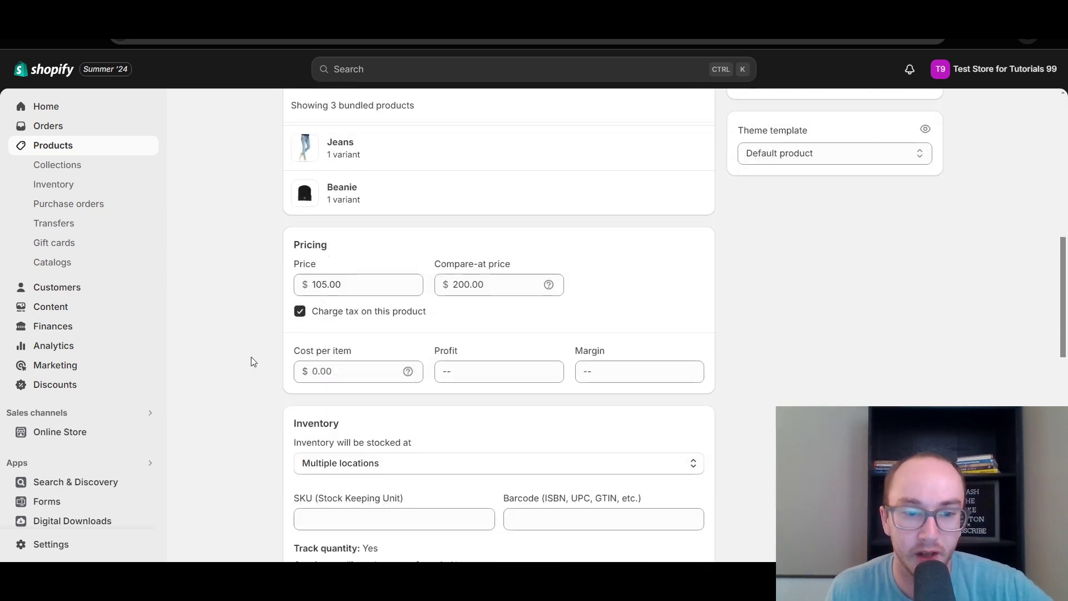
pyautogui.scroll(1, 251, 356)
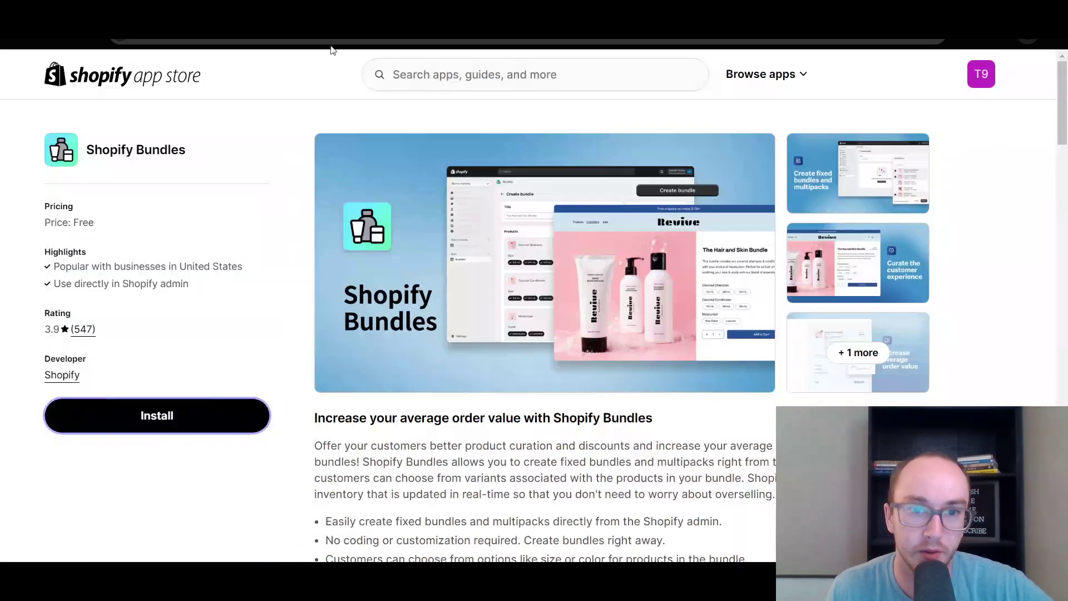
# Step: Enlarge the Shopify Bundles app screenshot and page through the gallery past the inventory screenshot
pyautogui.click(674, 299)
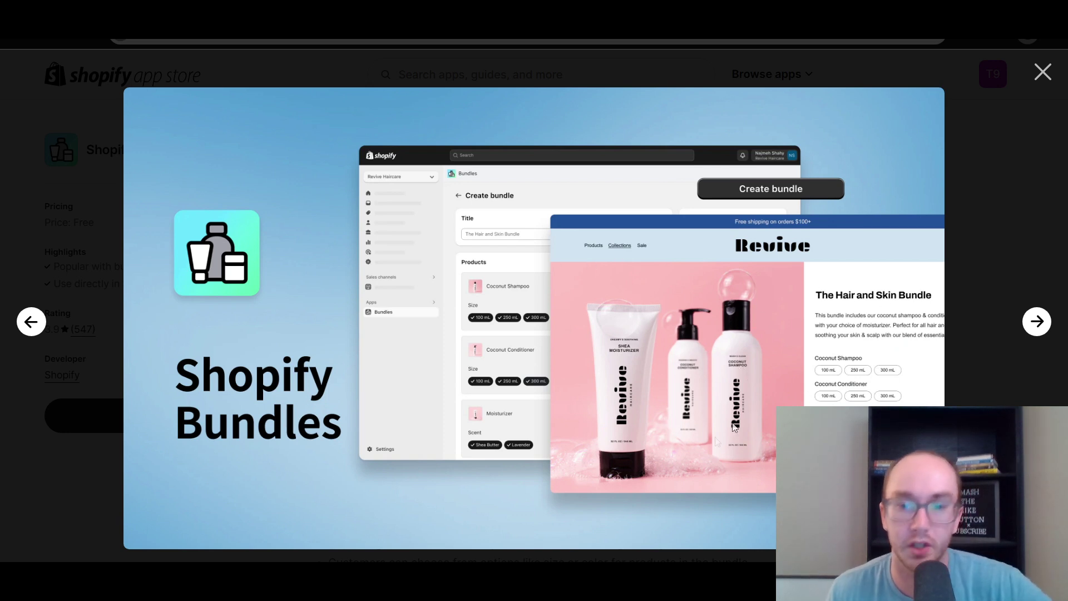
pyautogui.click(1031, 321)
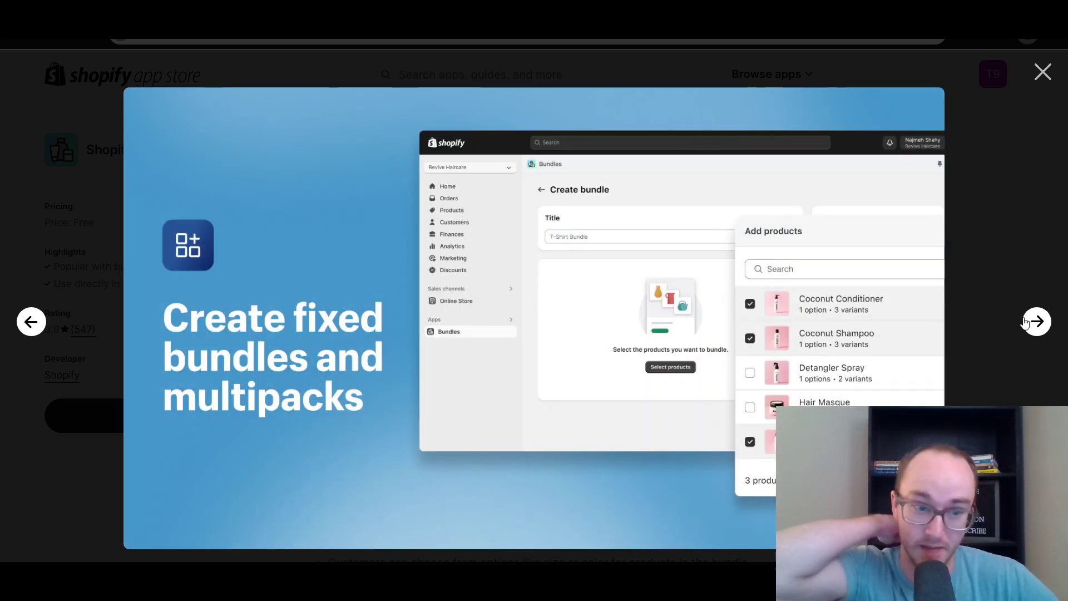
pyautogui.click(1044, 330)
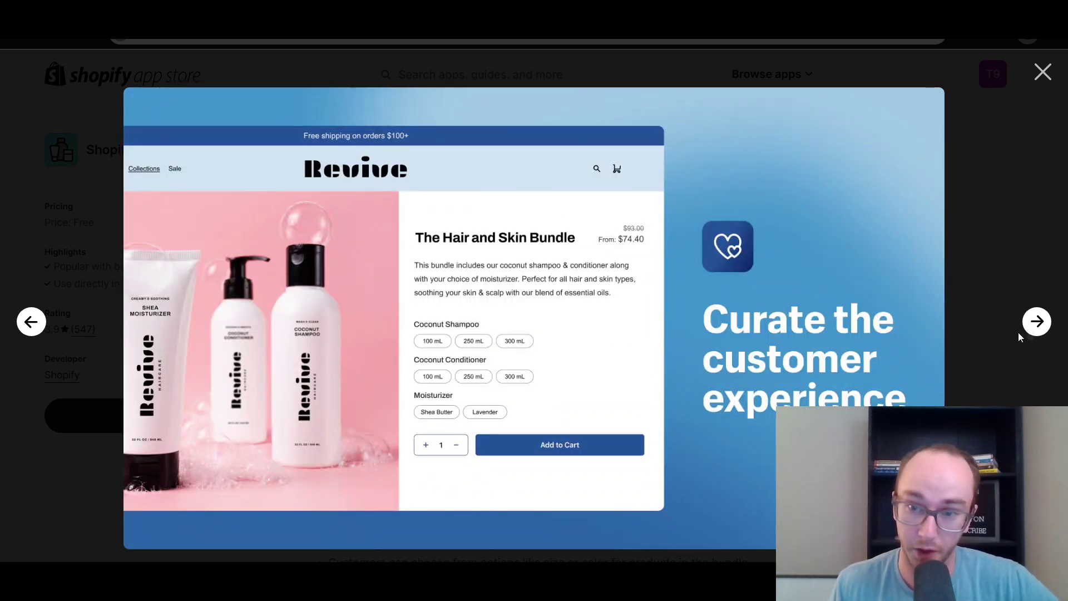
pyautogui.click(1030, 331)
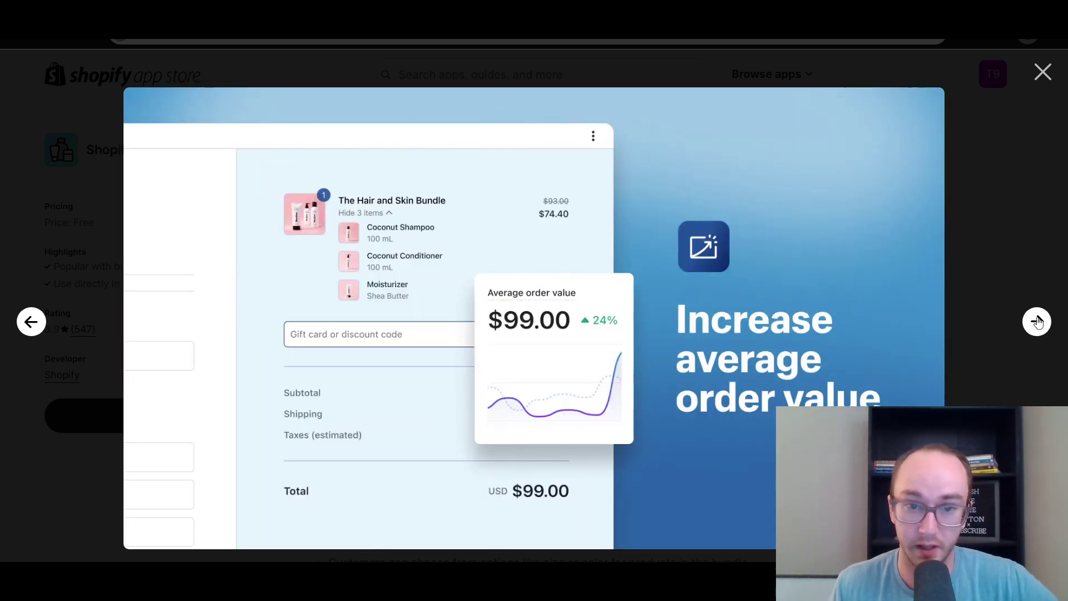
pyautogui.click(1038, 323)
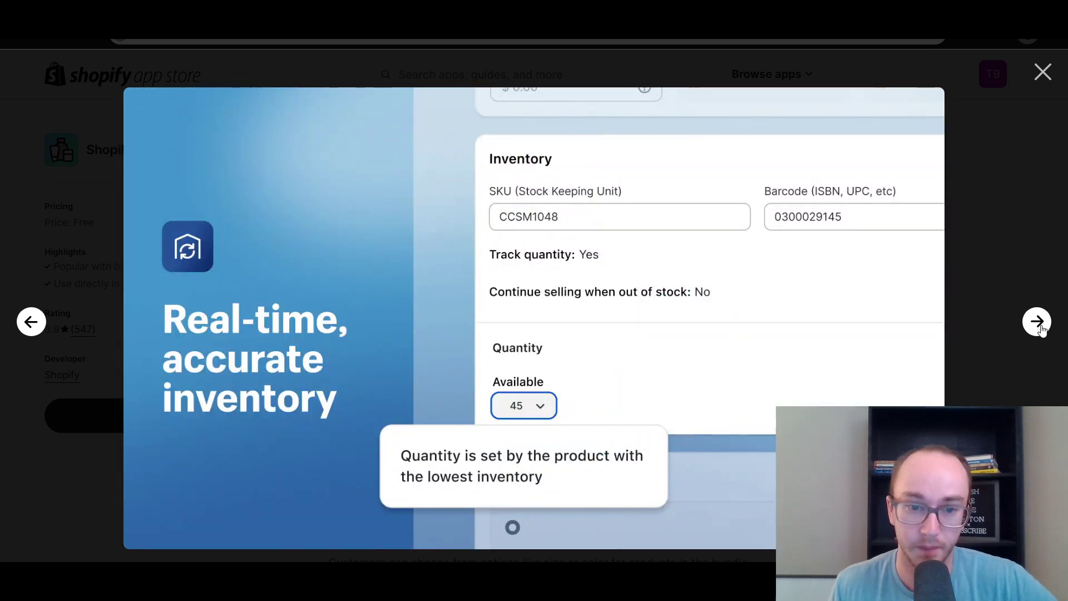
pyautogui.click(1042, 328)
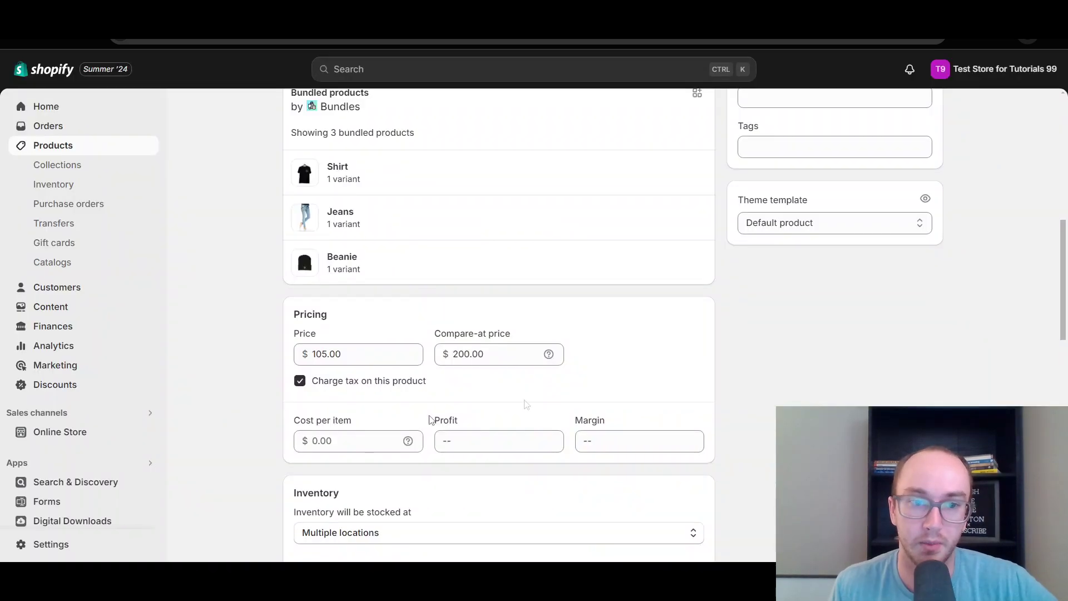
pyautogui.scroll(9, 470, 276)
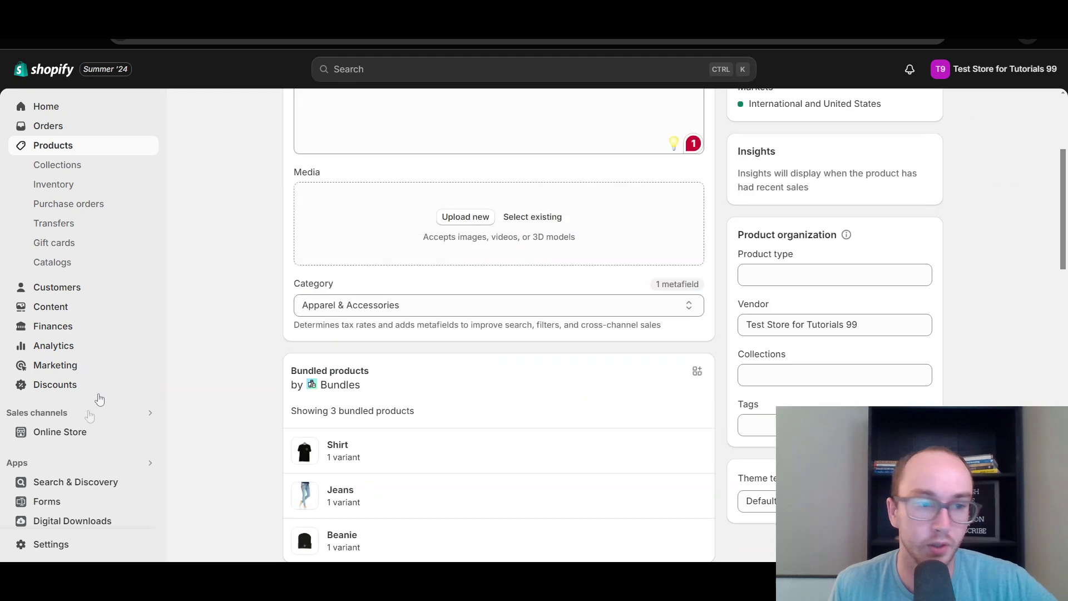
pyautogui.scroll(-1, 61, 503)
# Step: Open the Bundles app and scroll the catalog to find the Clothes bundle at $105
pyautogui.click(61, 514)
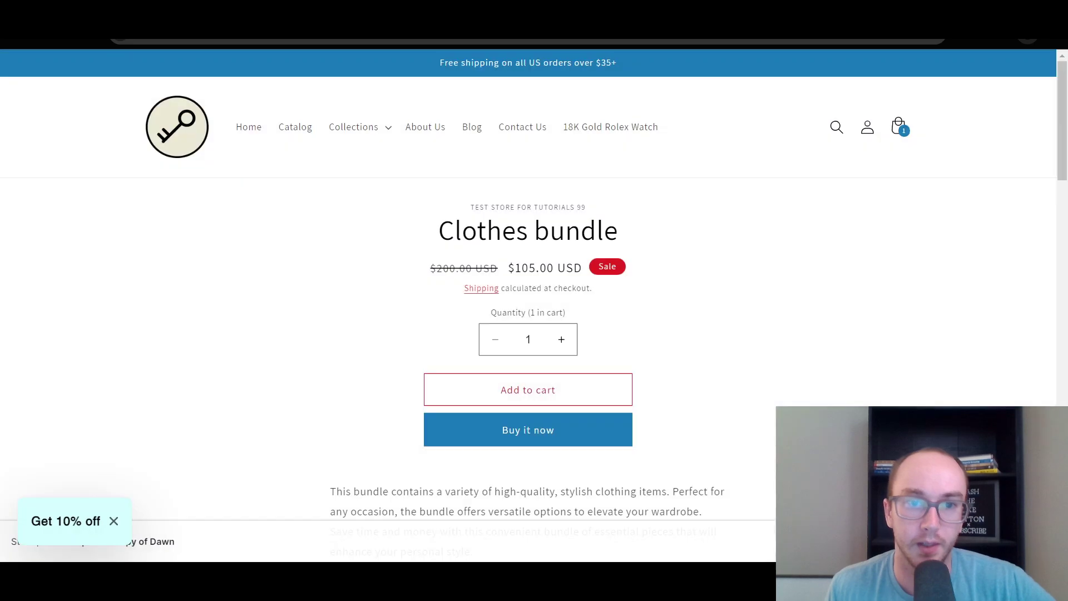
pyautogui.scroll(-5, 680, 374)
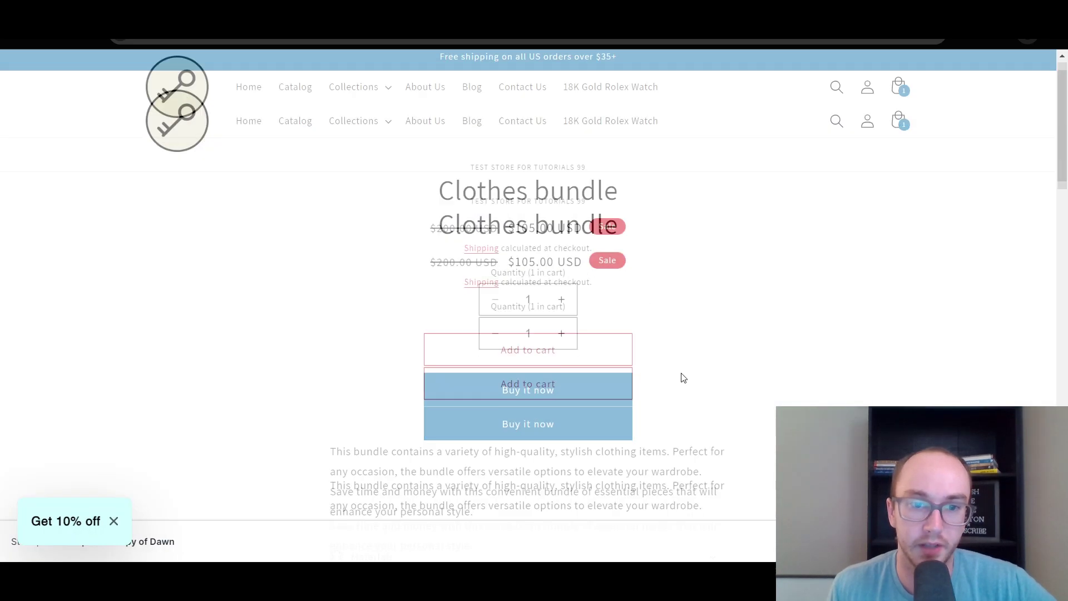
pyautogui.scroll(5, 680, 376)
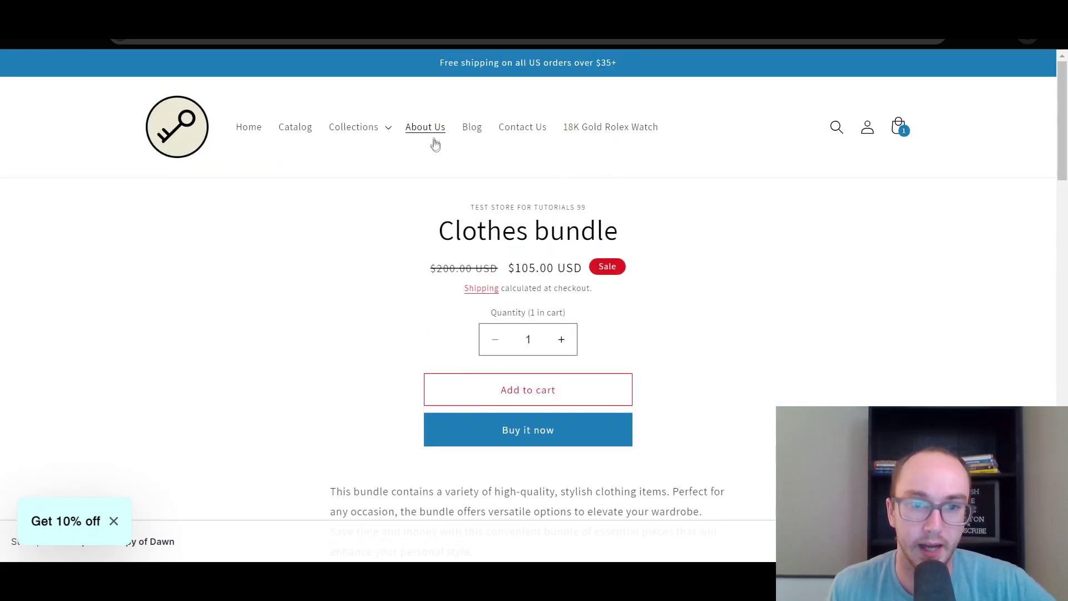
pyautogui.scroll(-3, 783, 339)
pyautogui.scroll(-3, 546, 258)
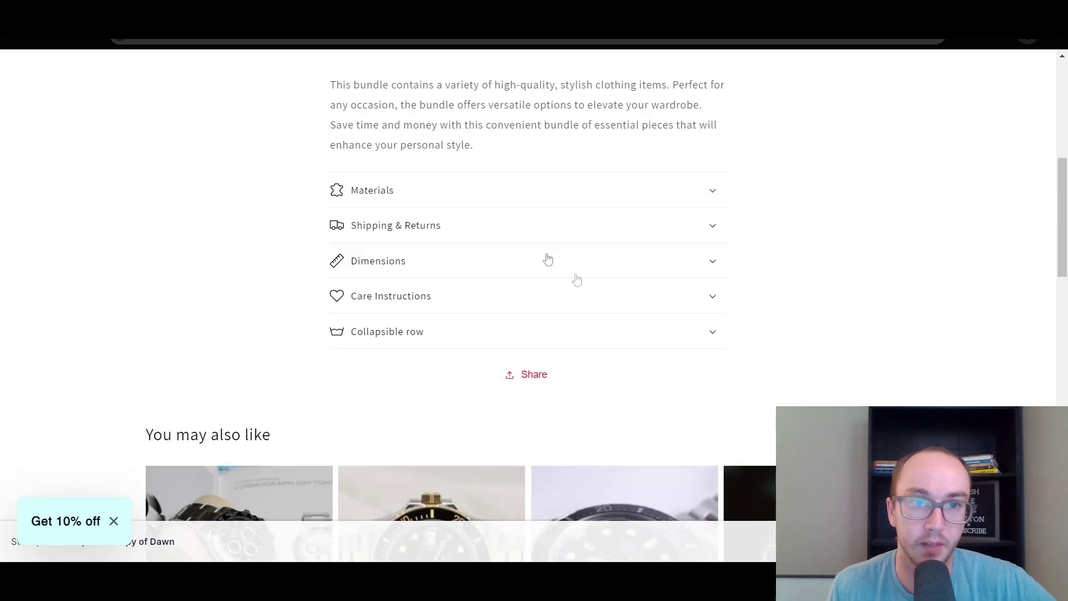
pyautogui.scroll(8, 546, 257)
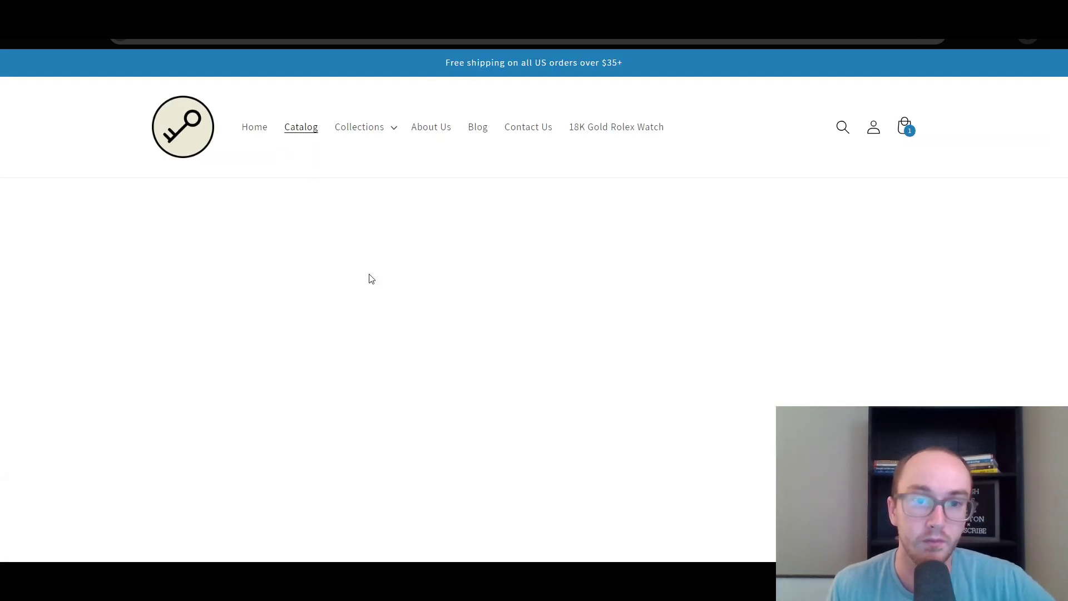
pyautogui.scroll(-1, 476, 345)
pyautogui.scroll(-6, 478, 342)
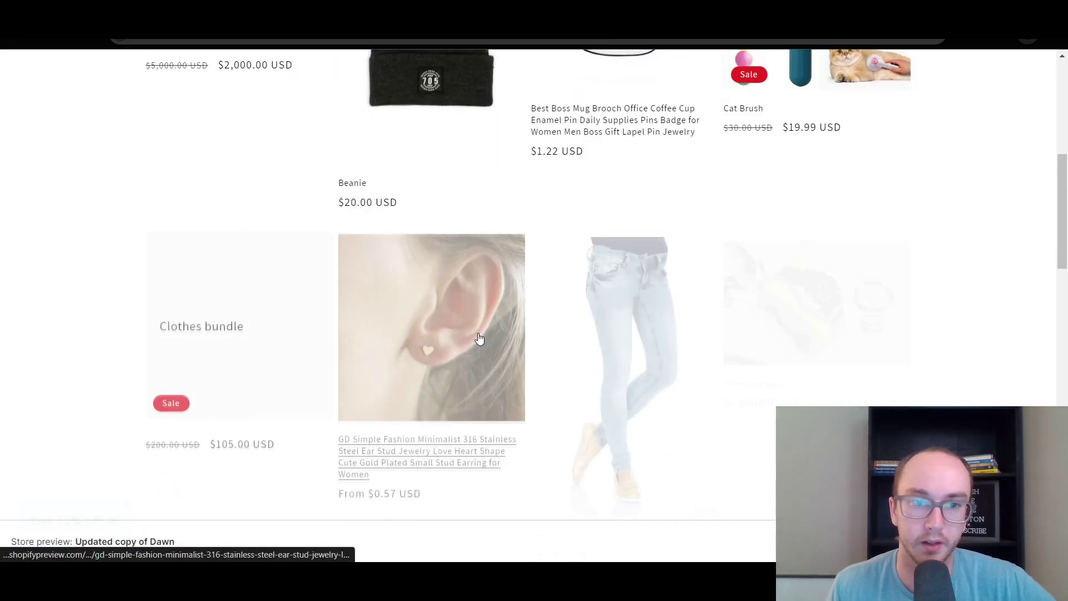
pyautogui.scroll(8, 111, 345)
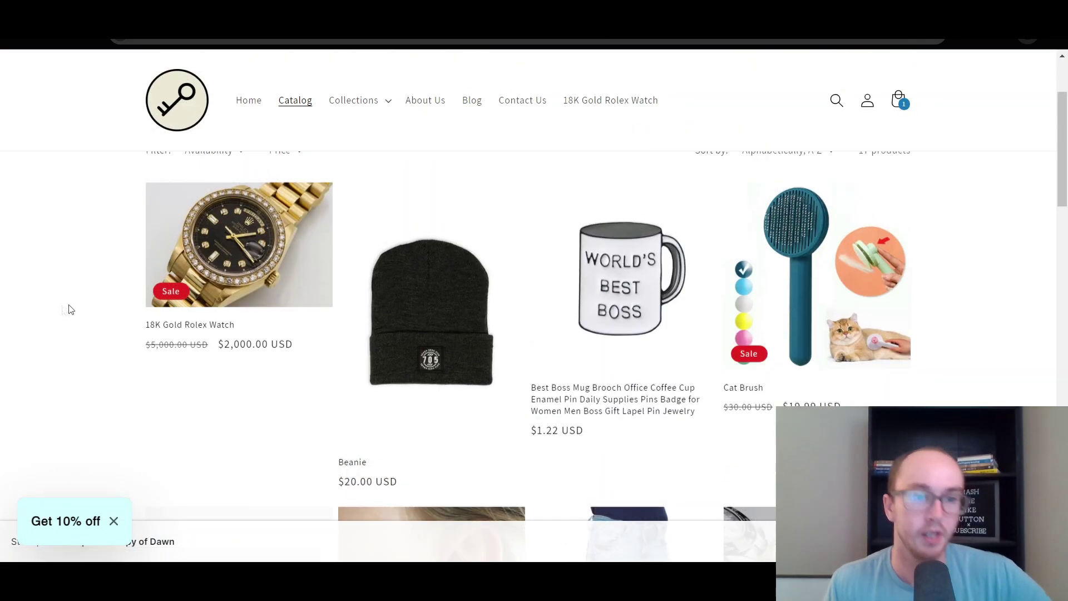
pyautogui.scroll(-5, 139, 383)
pyautogui.scroll(-5, 139, 383)
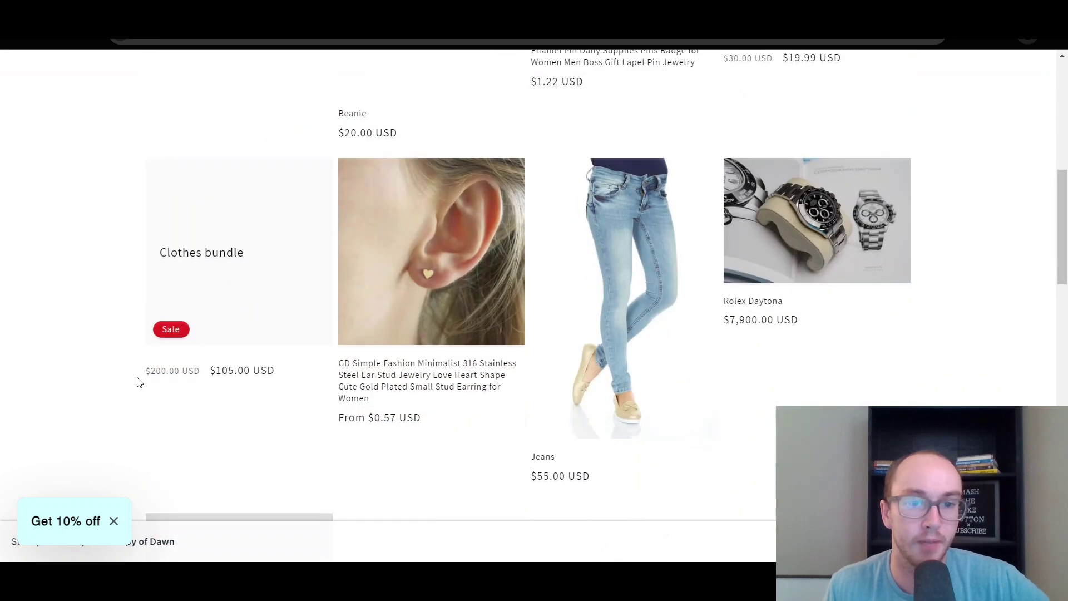
pyautogui.scroll(1, 139, 383)
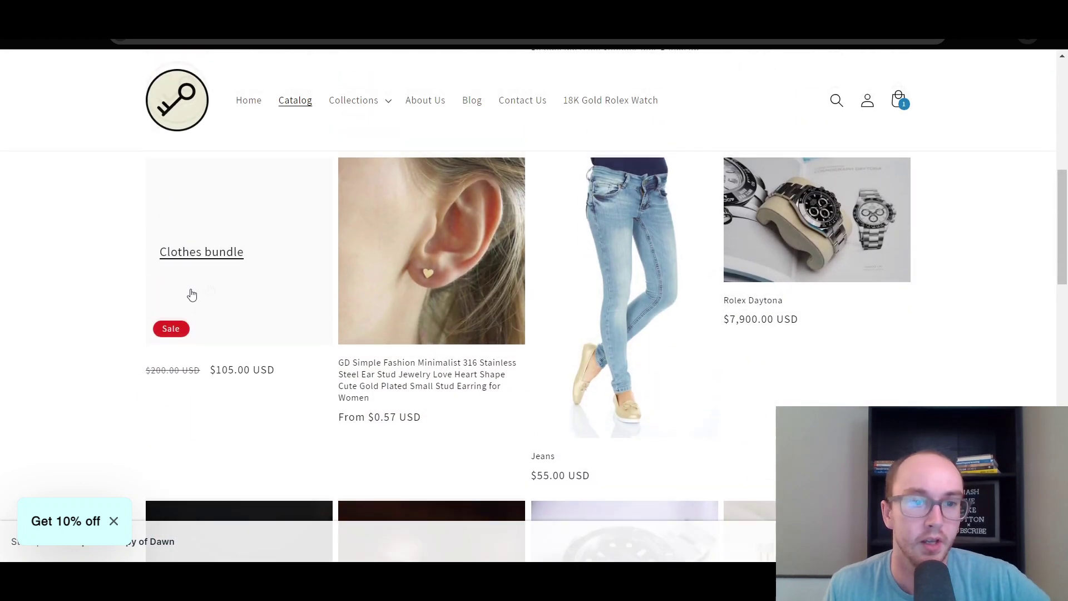
# Step: Note the Clothes bundle's original $200.00 price, open its product page, and return to the admin Bundles page
pyautogui.moveTo(149, 371); pyautogui.dragTo(214, 370)
pyautogui.click(214, 370)
pyautogui.click(201, 257)
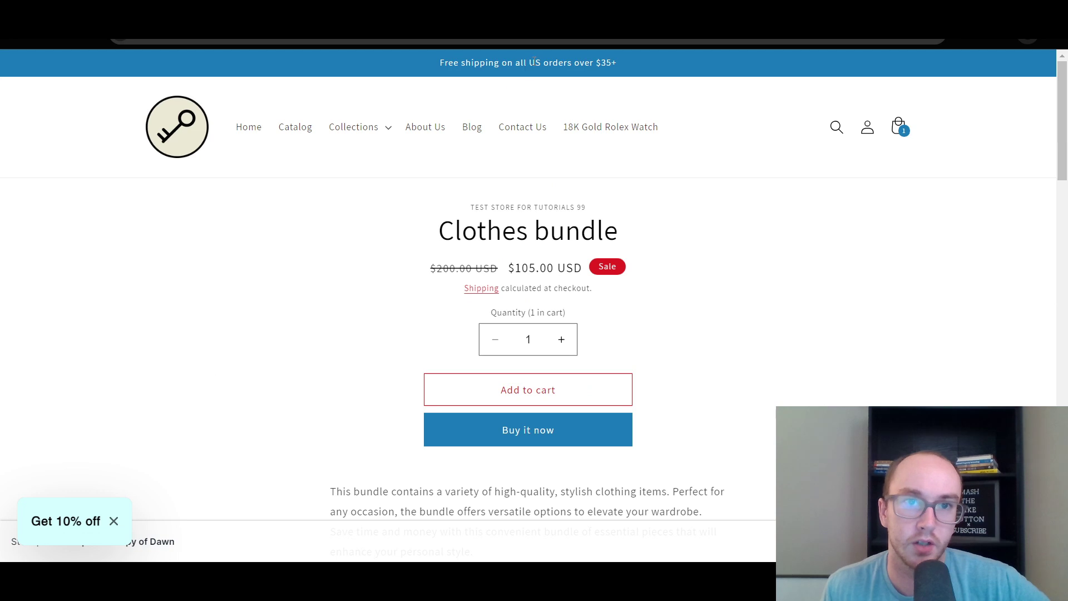
pyautogui.hotkey('ctrl', 'w')
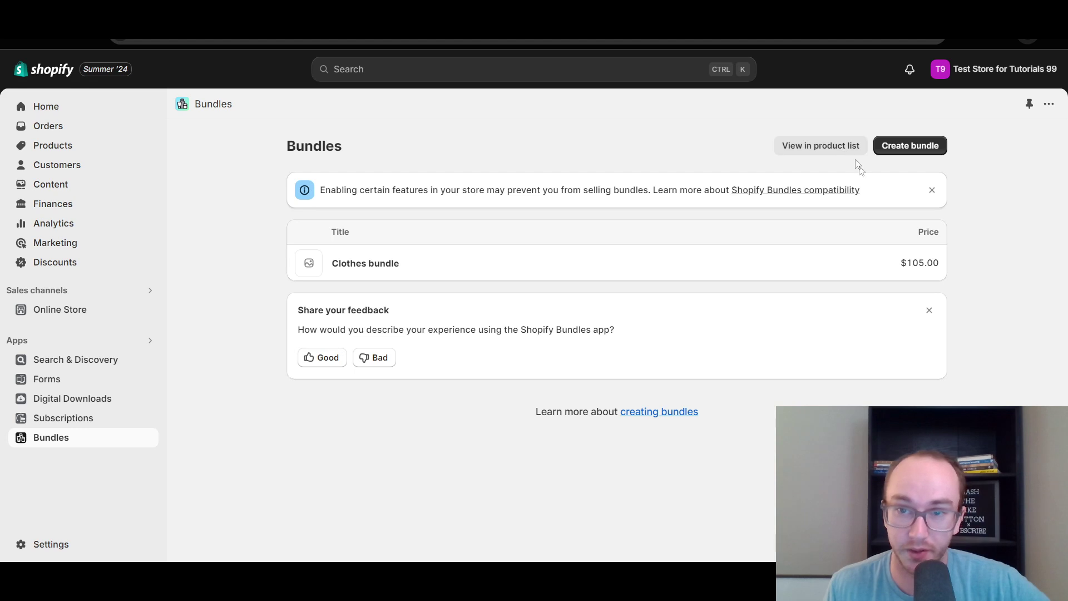
pyautogui.click(825, 144)
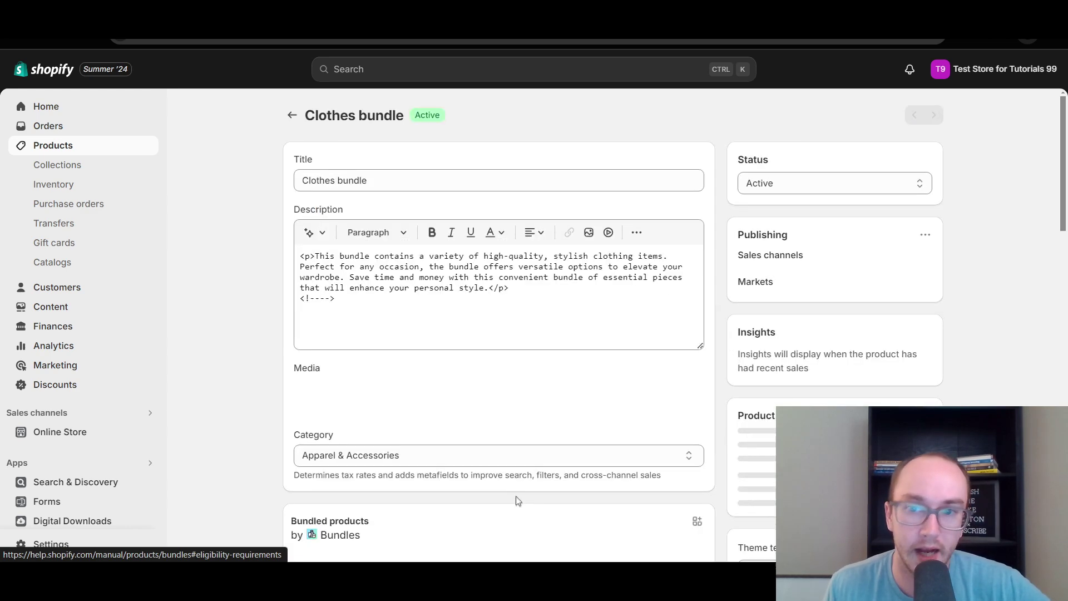
pyautogui.scroll(-5, 376, 386)
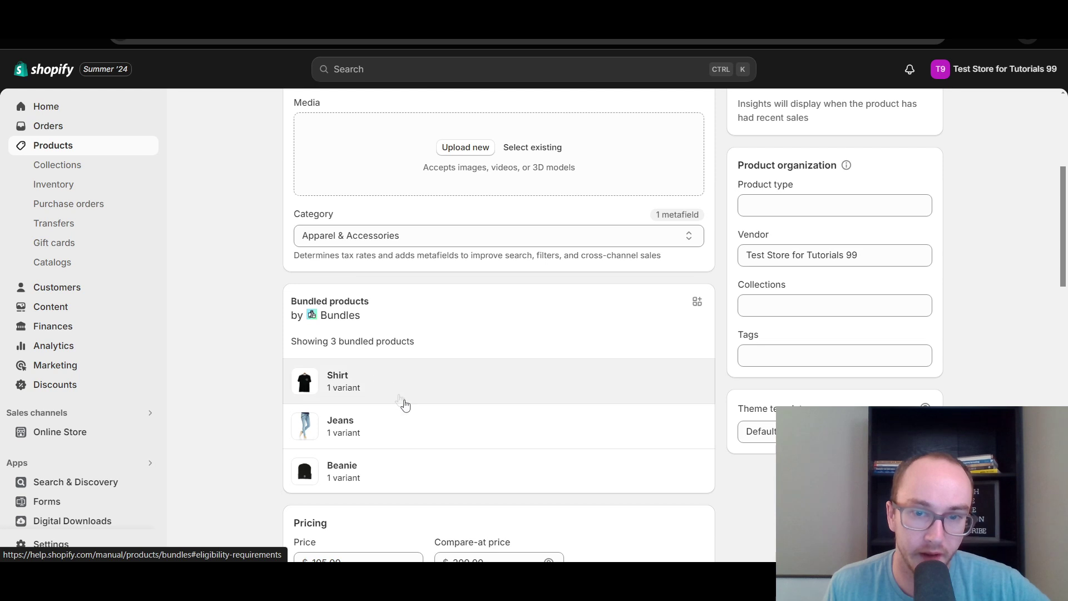
pyautogui.scroll(-1, 50, 501)
pyautogui.click(51, 509)
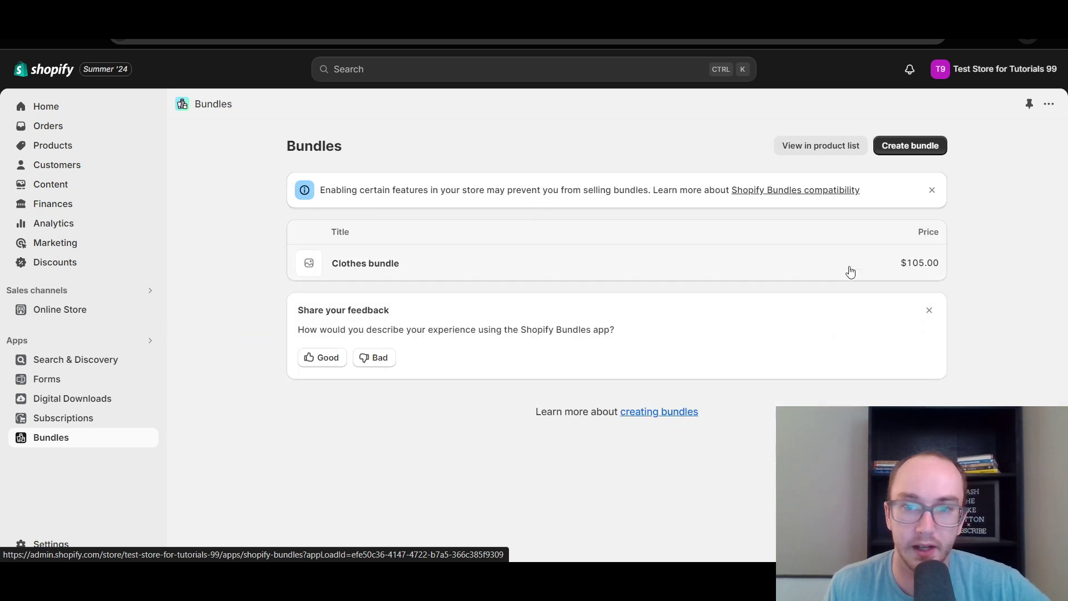
pyautogui.click(446, 258)
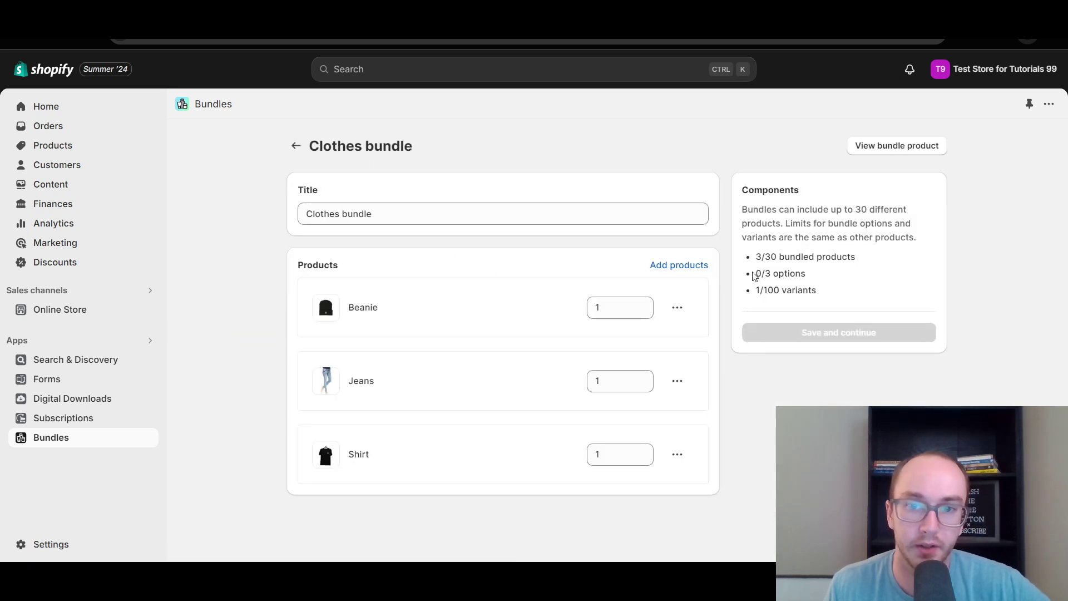
# Step: Check the Beanie's actions menu without choosing one and read the component limits explanation
pyautogui.click(677, 307)
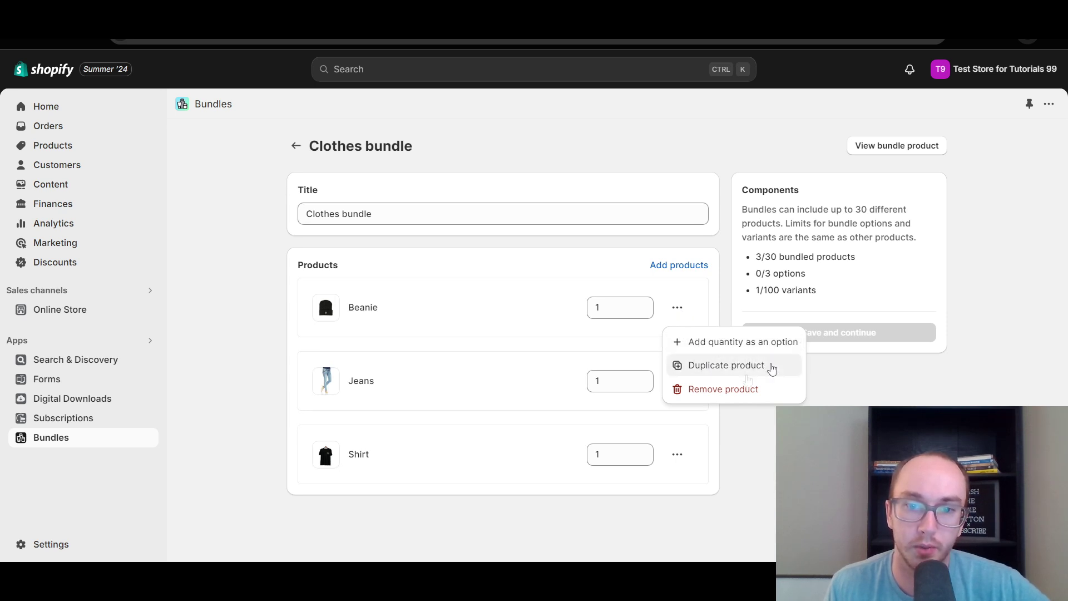
pyautogui.click(730, 273)
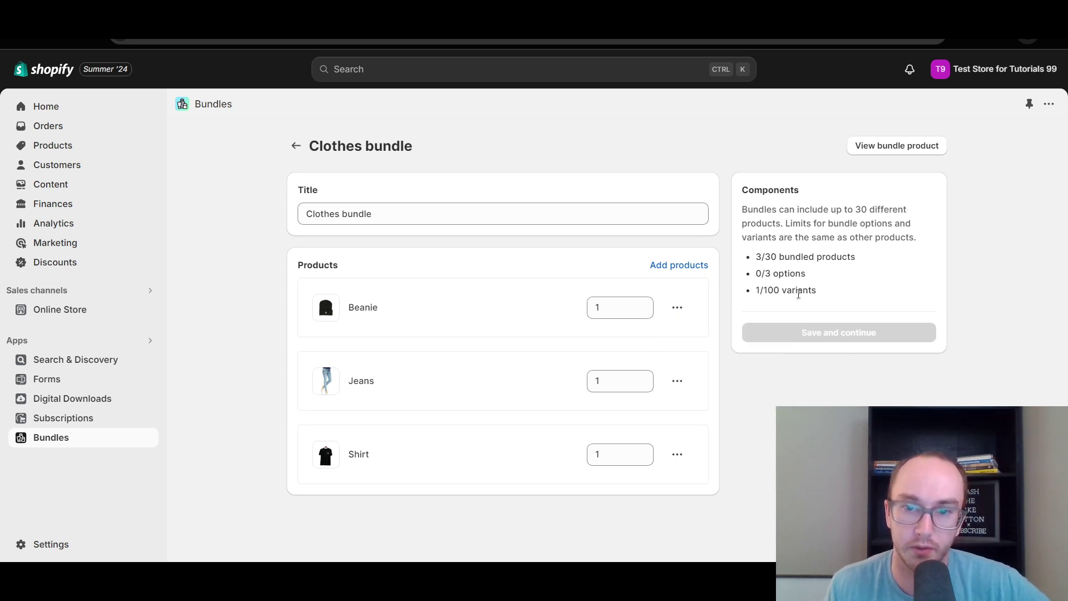
pyautogui.moveTo(733, 203); pyautogui.dragTo(812, 240)
pyautogui.click(819, 241)
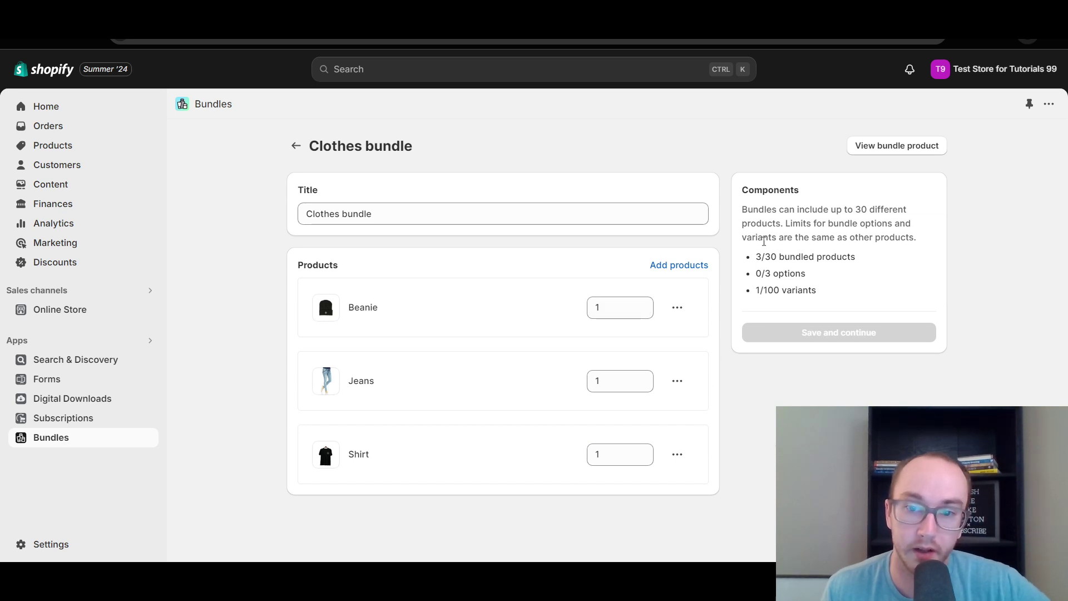
# Step: Check the 0/3 options and 3/30 bundled products counts, then open the bundle's product page
pyautogui.moveTo(758, 274); pyautogui.dragTo(861, 257)
pyautogui.click(772, 268)
pyautogui.click(862, 259)
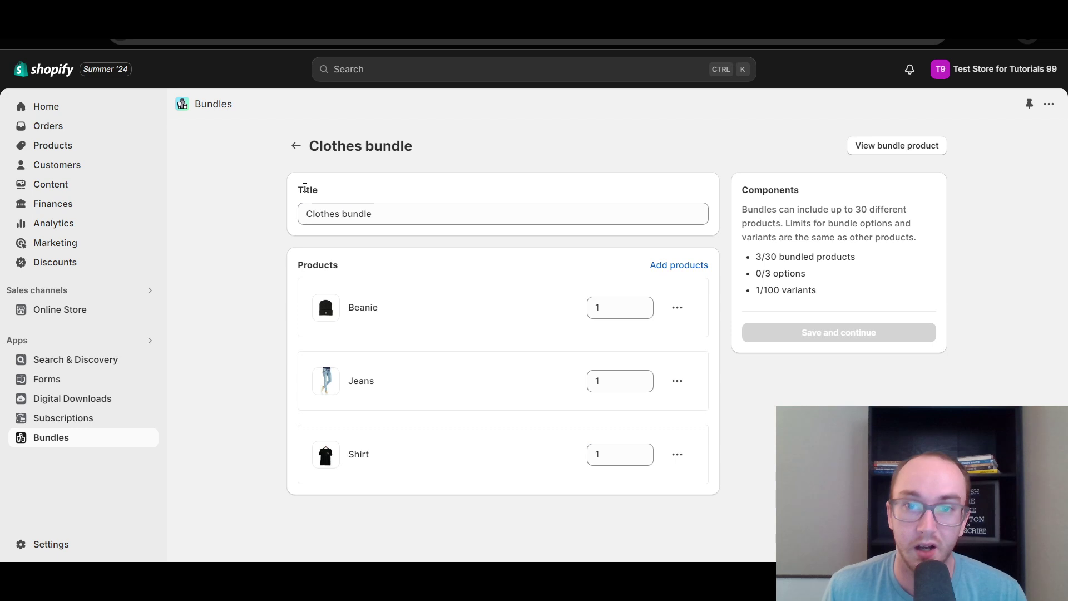
pyautogui.click(889, 153)
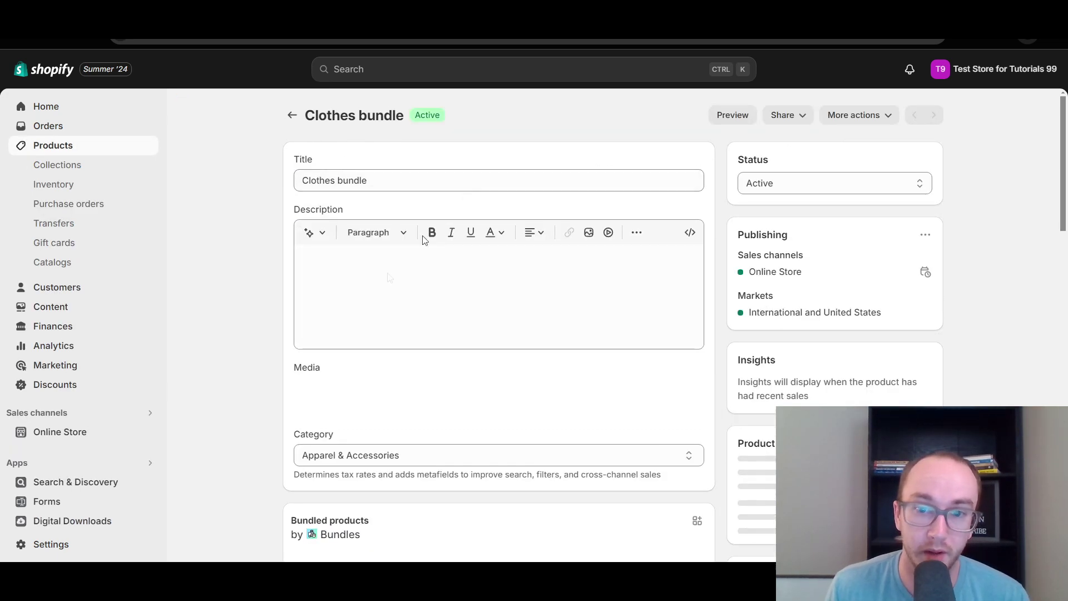
# Step: Scroll to the Clothes bundle's $105 pricing, then go back to the Bundles app and review it
pyautogui.scroll(-3, 300, 373)
pyautogui.scroll(-5, 265, 400)
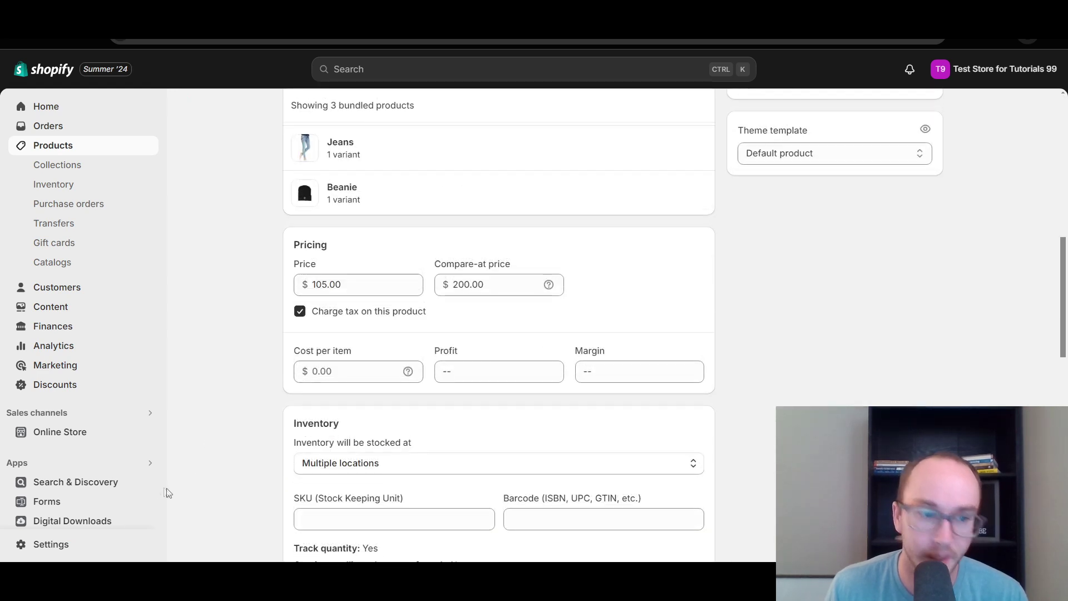
pyautogui.scroll(-1, 70, 501)
pyautogui.click(62, 511)
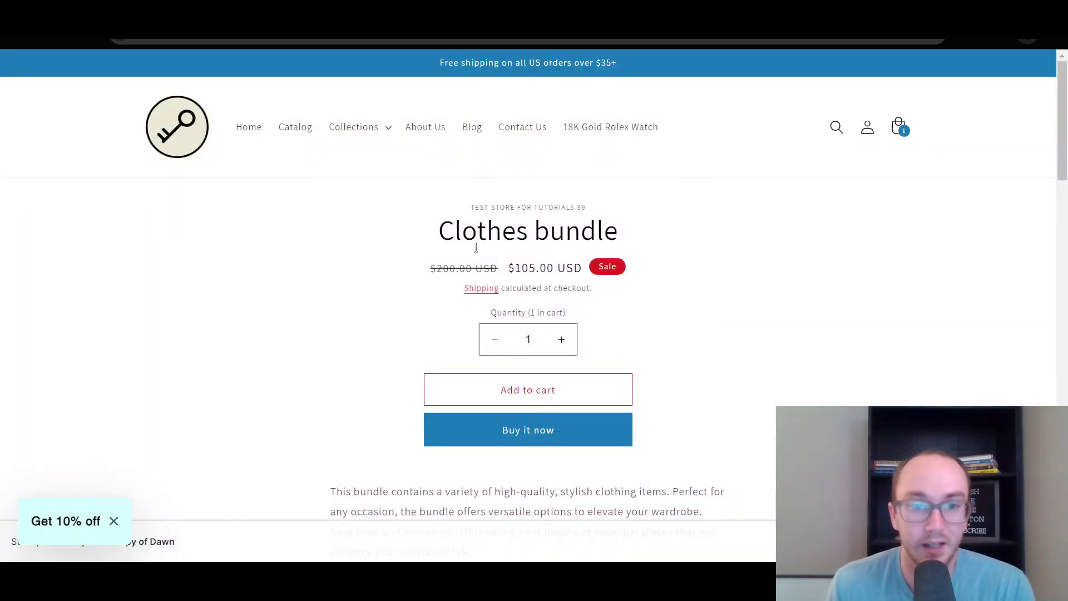
pyautogui.scroll(-10, 477, 247)
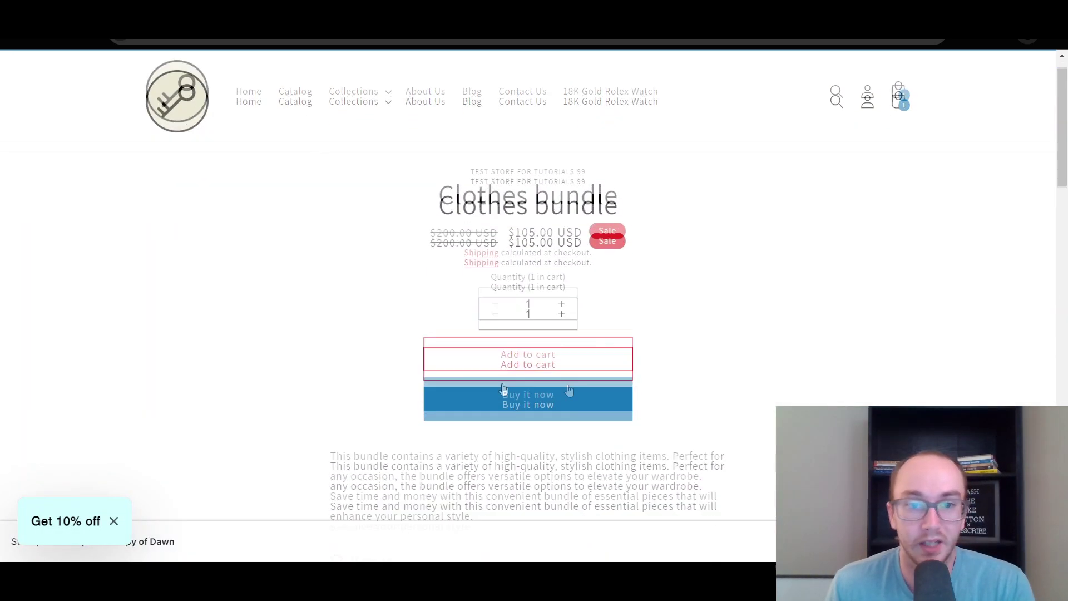
pyautogui.scroll(10, 528, 349)
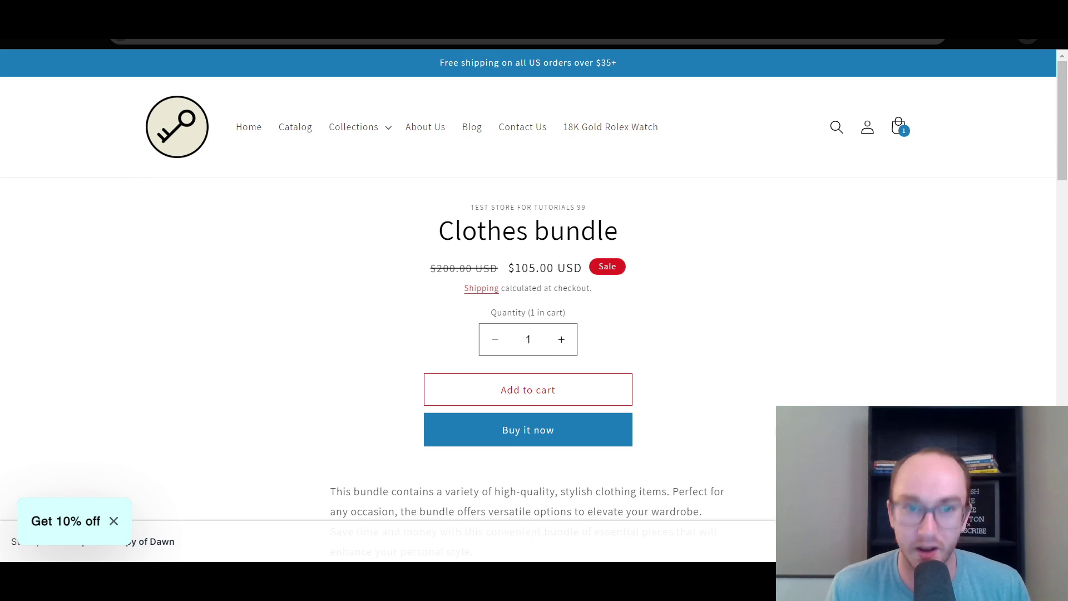
pyautogui.scroll(-3, 343, 274)
pyautogui.scroll(3, 343, 275)
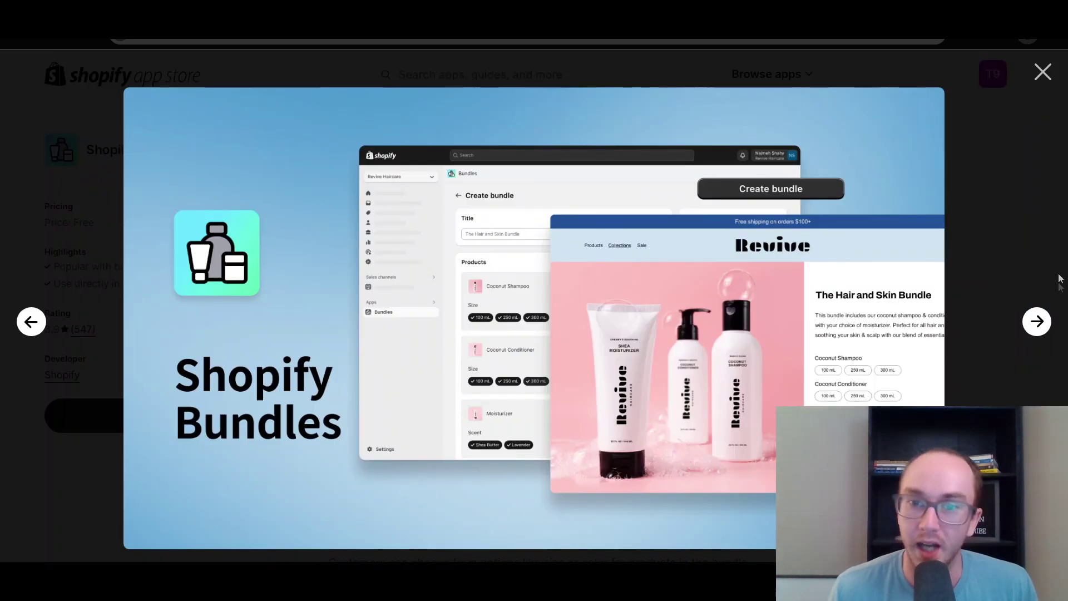
# Step: Advance to the 'Curate the customer experience' screenshot and close the gallery
pyautogui.click(1038, 323)
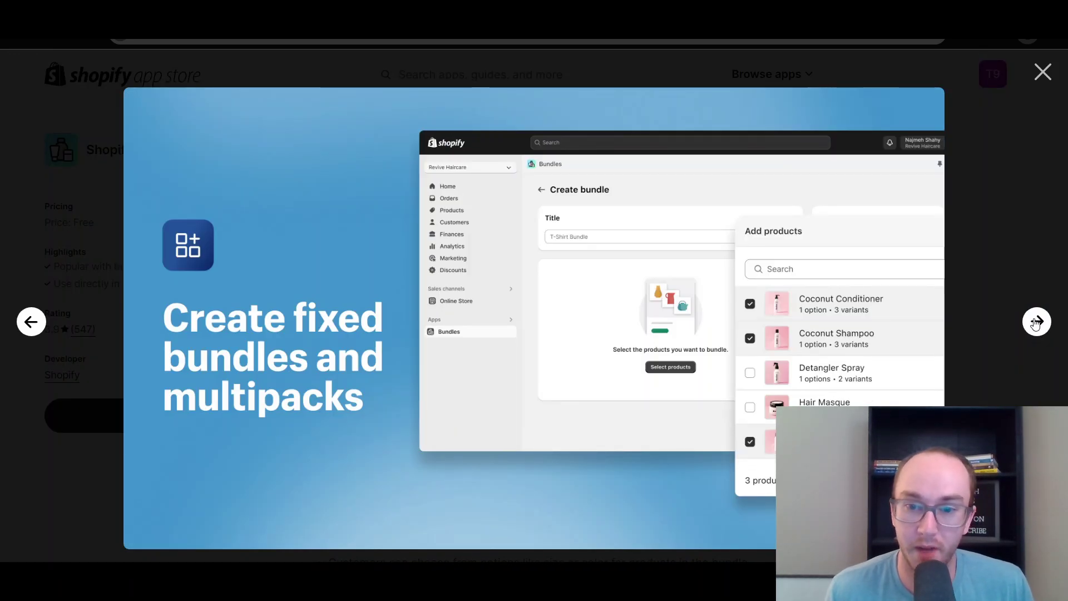
pyautogui.click(1036, 323)
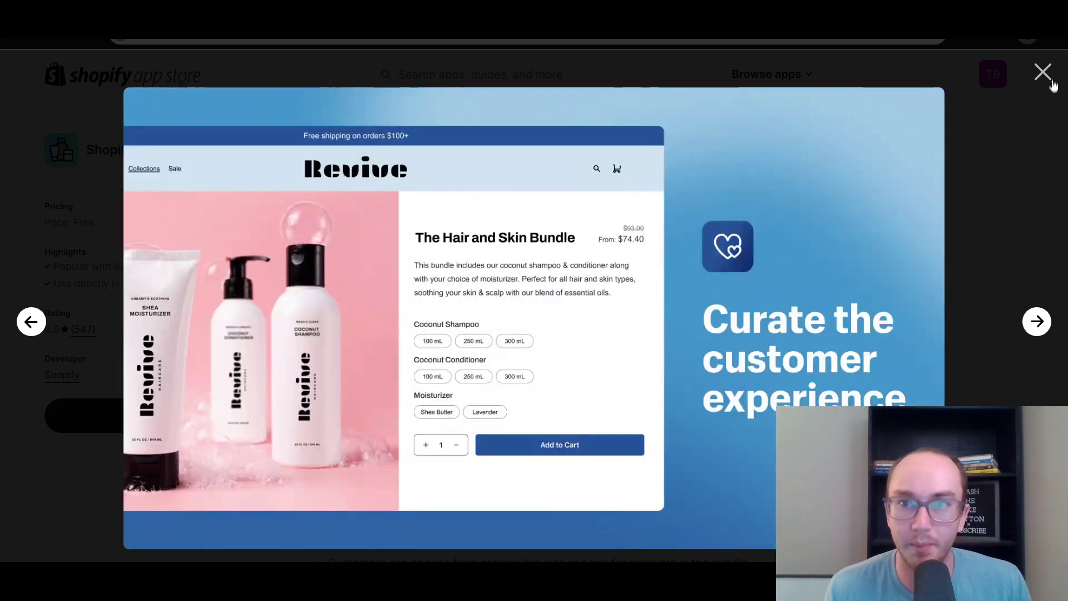
pyautogui.click(1043, 72)
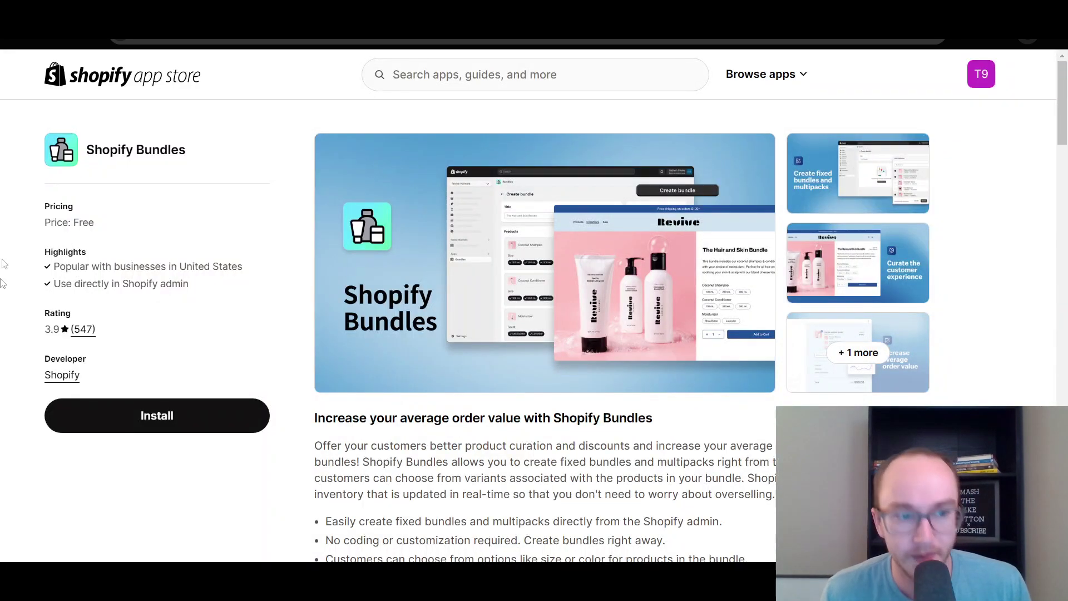